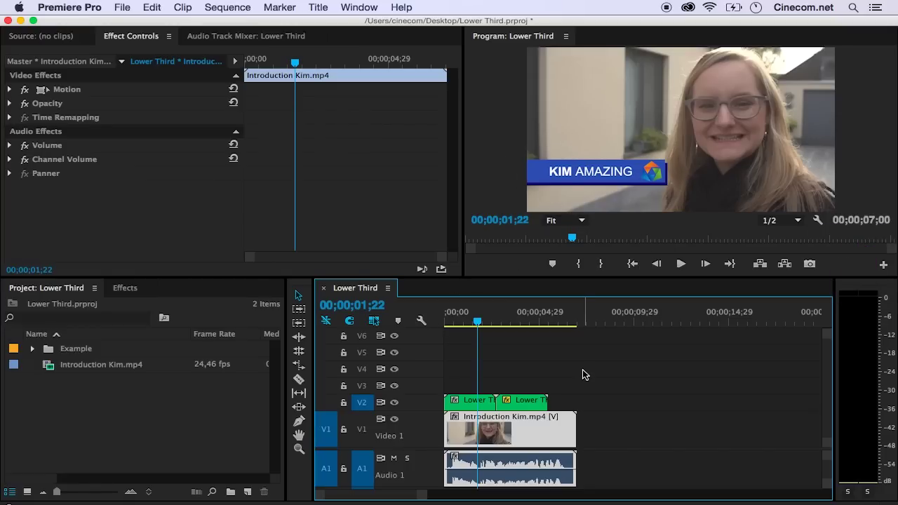
# Play the finished Lower Third sequence from its start to review the animated name banner over the footage
pyautogui.click(456, 320)
pyautogui.moveTo(456, 320); pyautogui.dragTo(431, 320)
pyautogui.click(660, 362)
pyautogui.press('space')
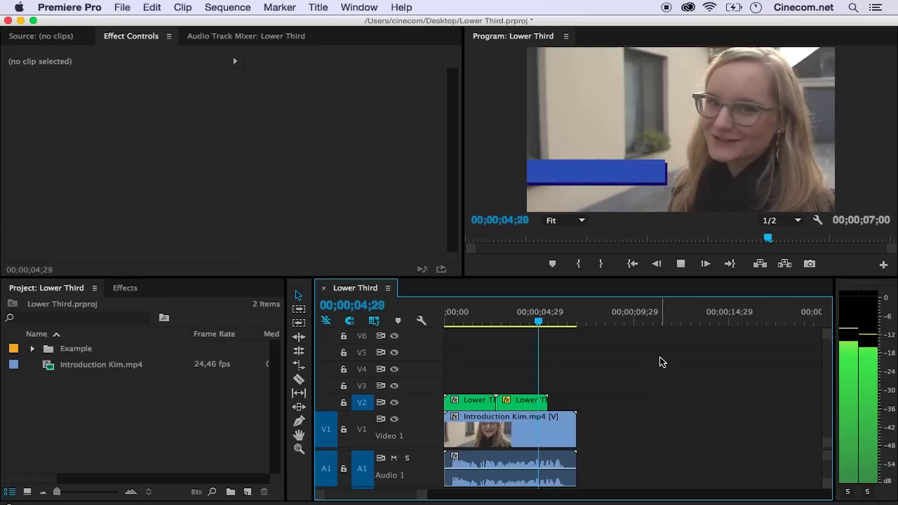
pyautogui.press('space')
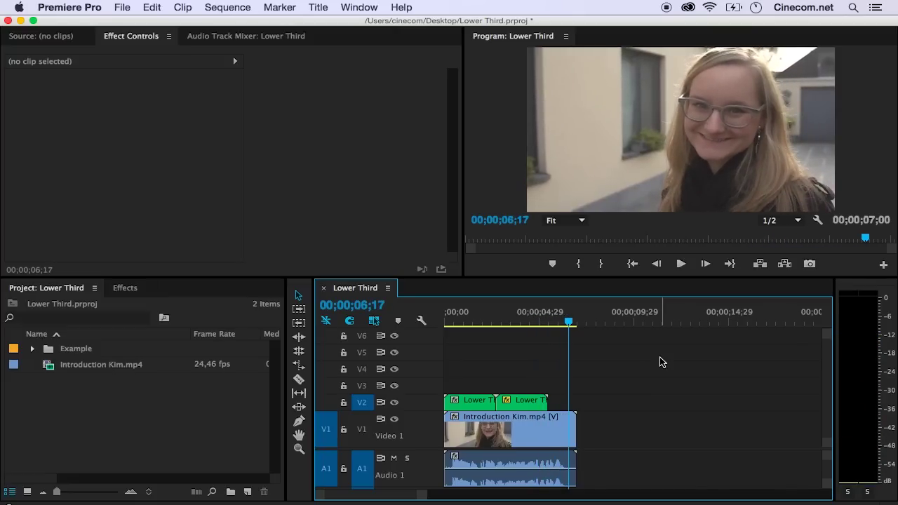
pyautogui.click(478, 317)
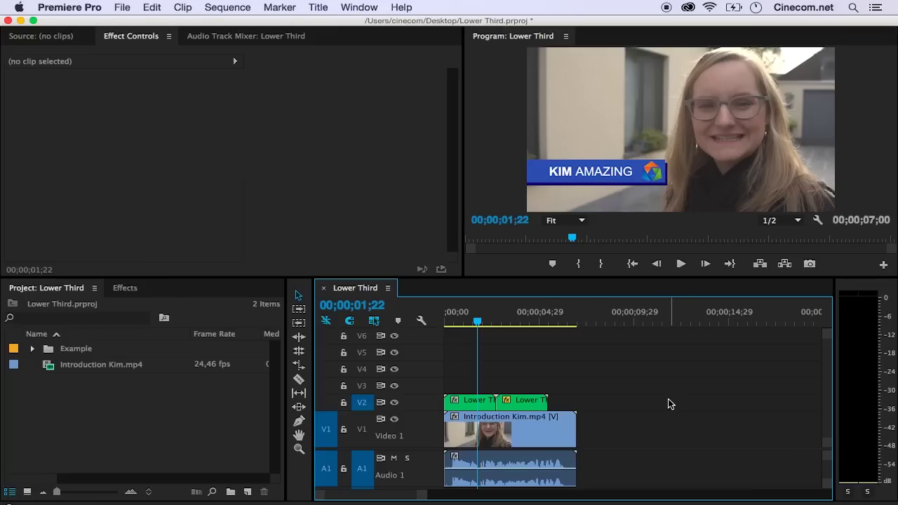
# Create a new sequence from the introduction video clip and enlarge the clip's display in the timeline
pyautogui.click(118, 365)
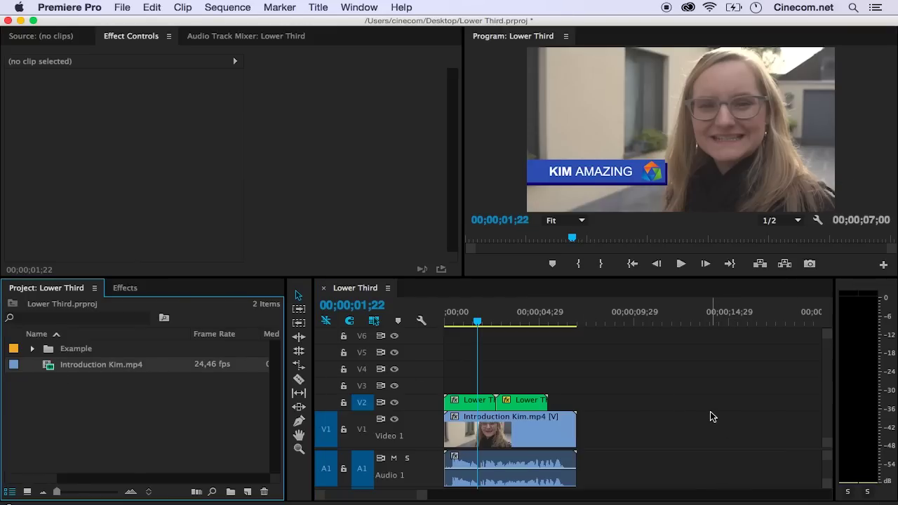
pyautogui.moveTo(51, 371); pyautogui.dragTo(246, 493)
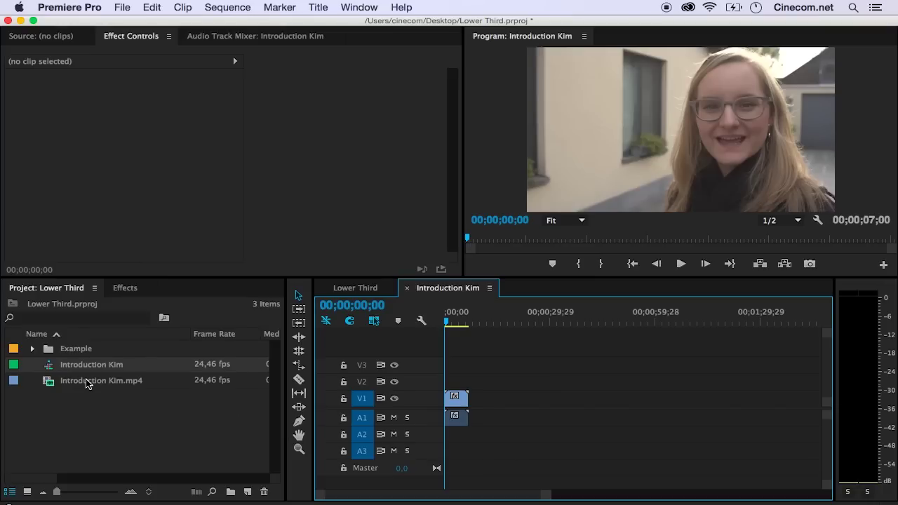
pyautogui.moveTo(549, 495); pyautogui.dragTo(491, 487)
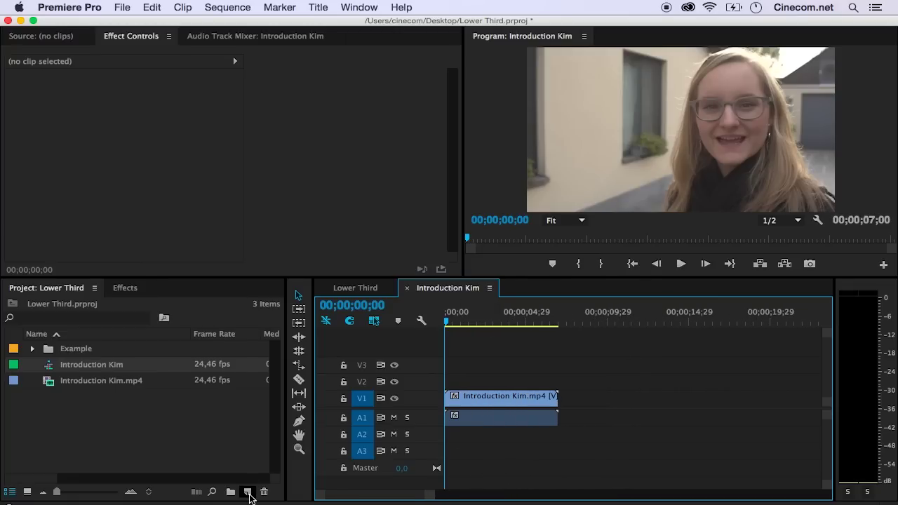
# Create a new 1920 x 1080 title named 01
pyautogui.click(248, 493)
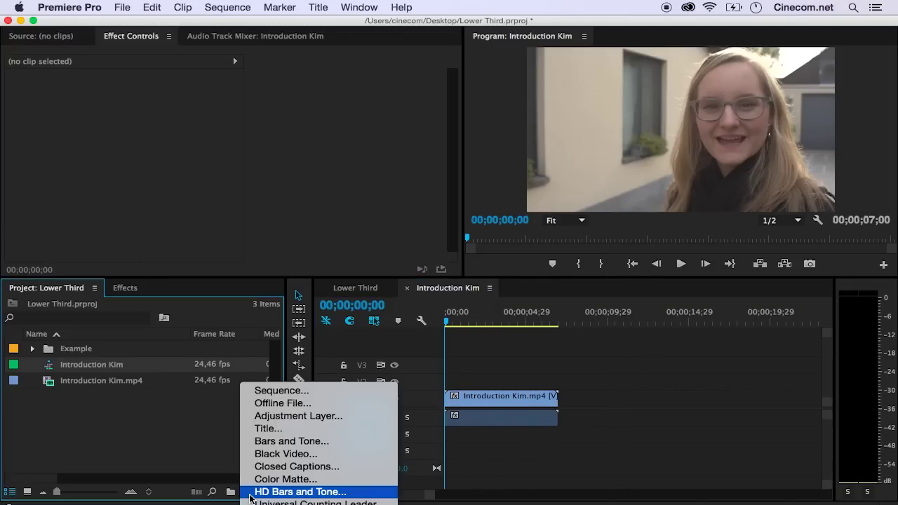
pyautogui.click(293, 435)
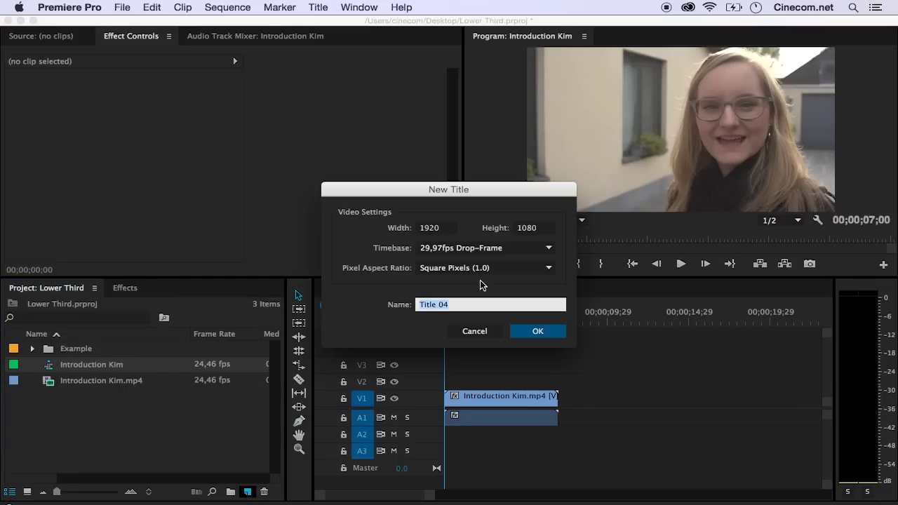
pyautogui.write('01')
pyautogui.click(553, 335)
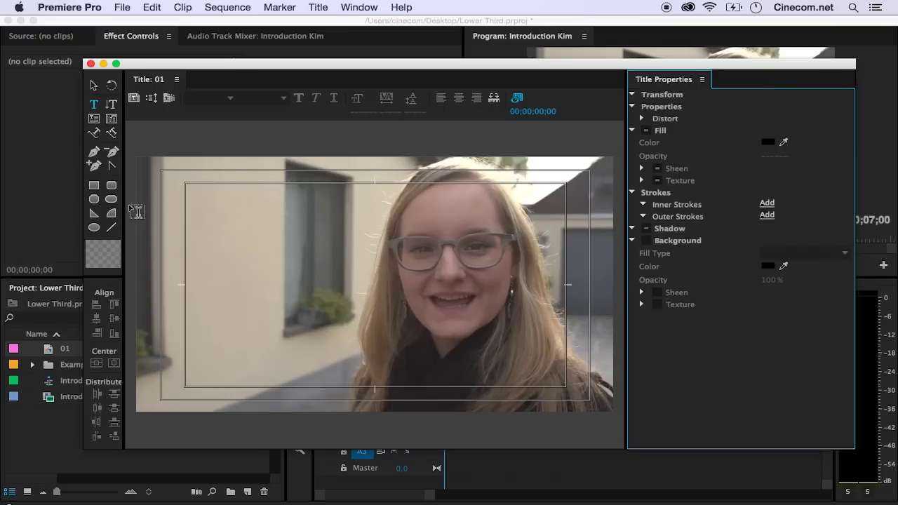
# Draw a rectangle about 913 by 167 px across the frame's lower left and fill it with dark blue 131D73
pyautogui.click(96, 190)
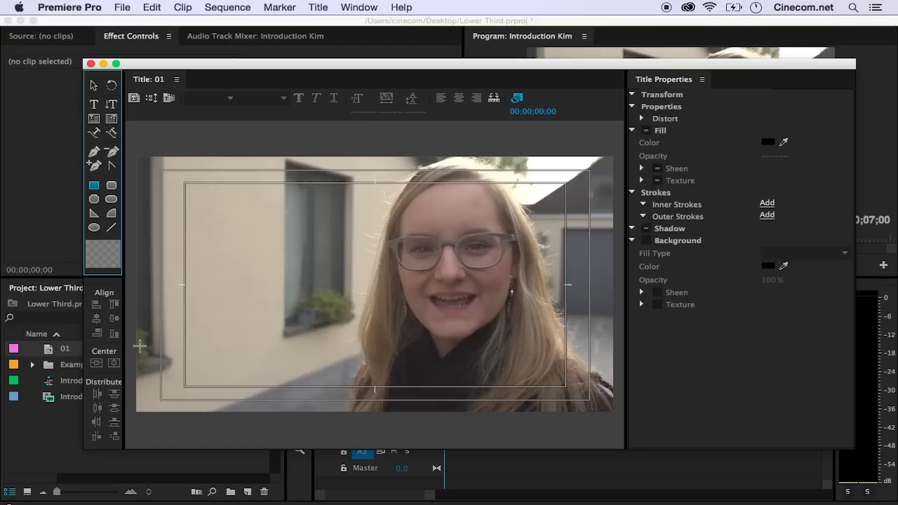
pyautogui.moveTo(132, 324)
pyautogui.mouseDown()
pyautogui.moveTo(263, 345)
pyautogui.moveTo(329, 371)
pyautogui.moveTo(360, 366)
pyautogui.mouseUp()
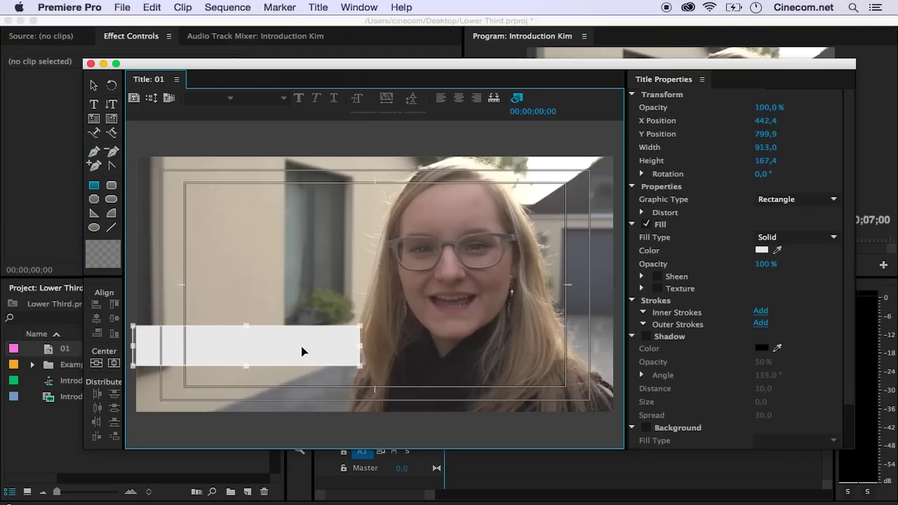
pyautogui.click(763, 251)
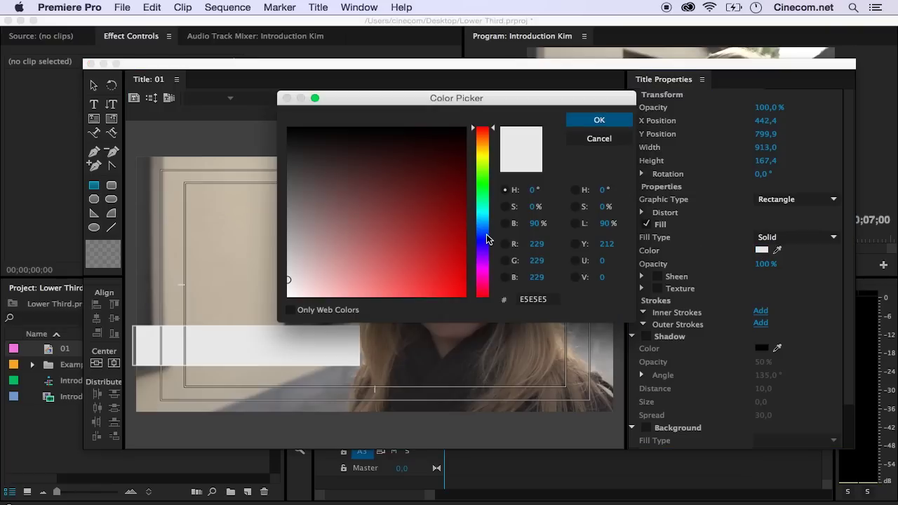
pyautogui.click(477, 240)
pyautogui.moveTo(429, 227)
pyautogui.mouseDown()
pyautogui.moveTo(436, 190)
pyautogui.moveTo(436, 203)
pyautogui.mouseUp()
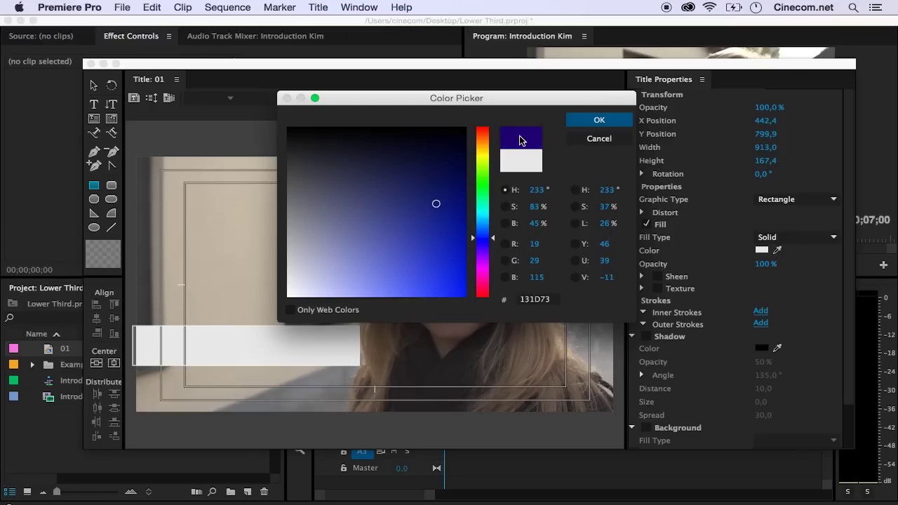
pyautogui.click(579, 122)
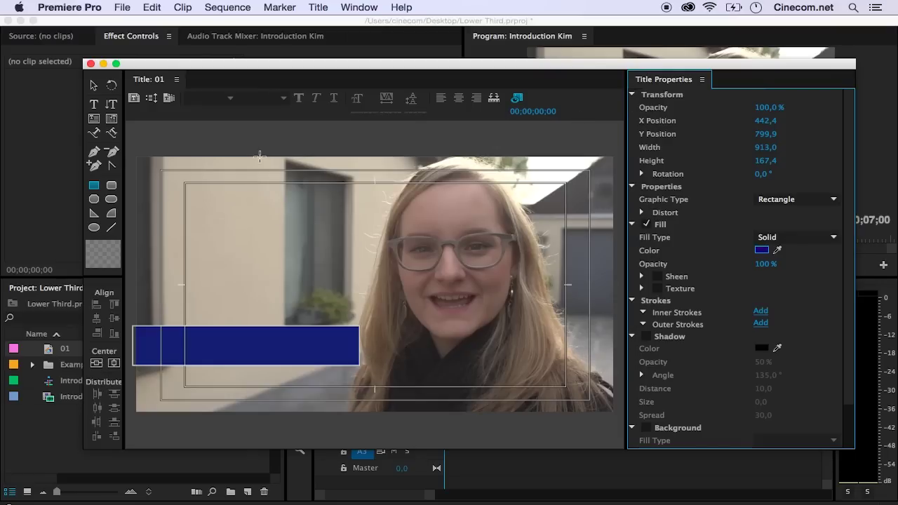
# Draw a second rectangle about 902 by 213 px, offset slightly above the dark blue one, and fill it with a lighter blue
pyautogui.click(96, 87)
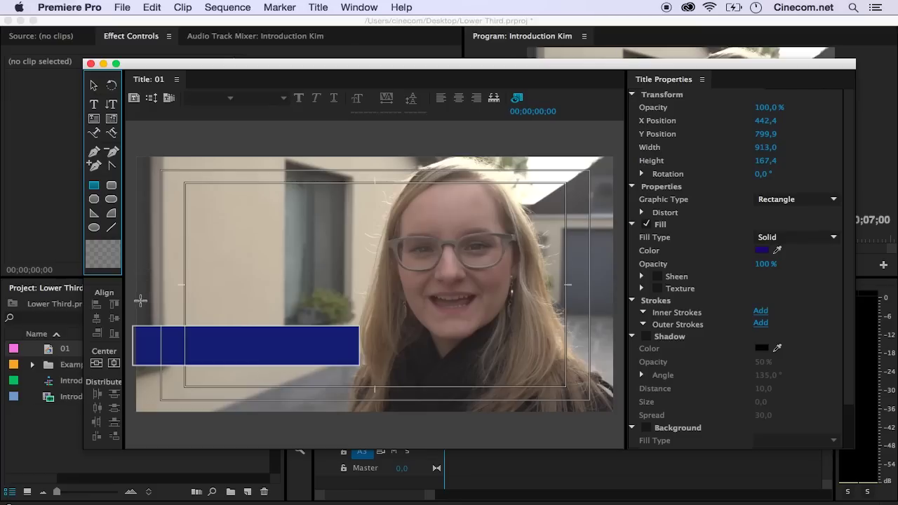
pyautogui.moveTo(131, 303); pyautogui.dragTo(356, 360)
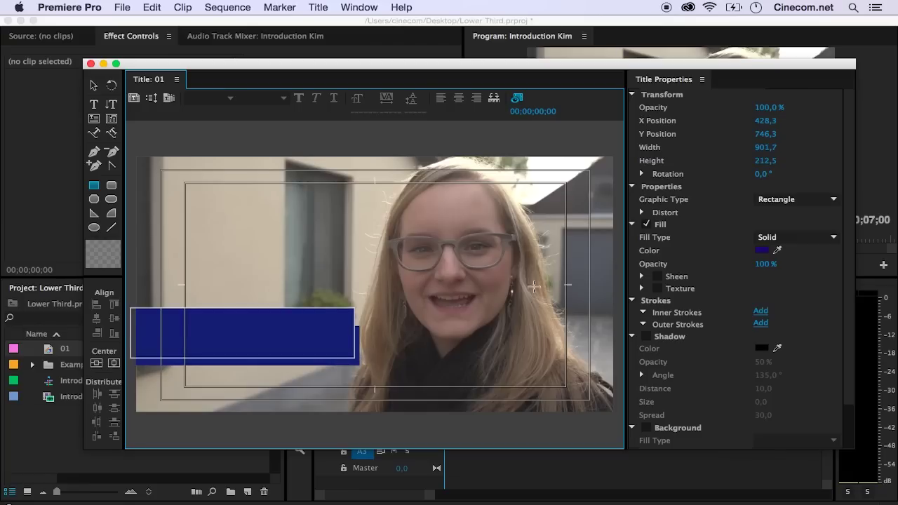
pyautogui.click(761, 251)
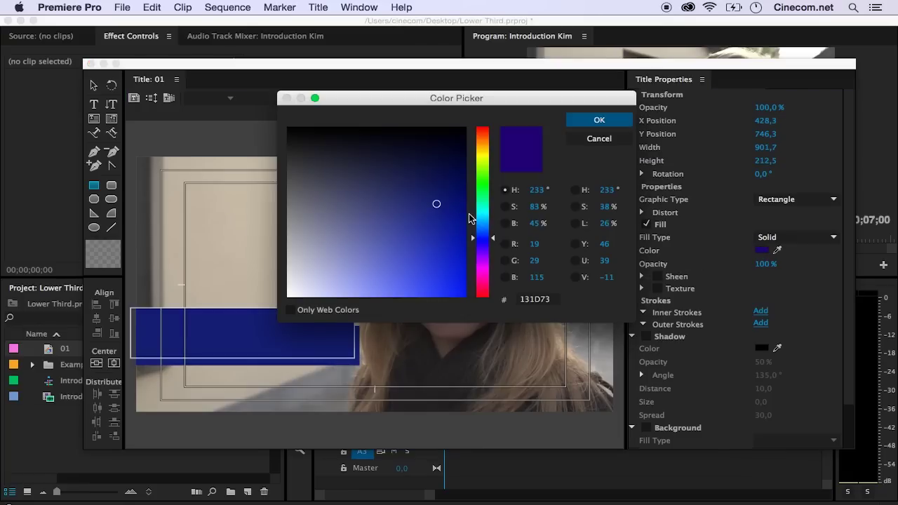
pyautogui.moveTo(431, 207); pyautogui.dragTo(421, 226)
pyautogui.moveTo(481, 236); pyautogui.dragTo(482, 232)
pyautogui.click(601, 120)
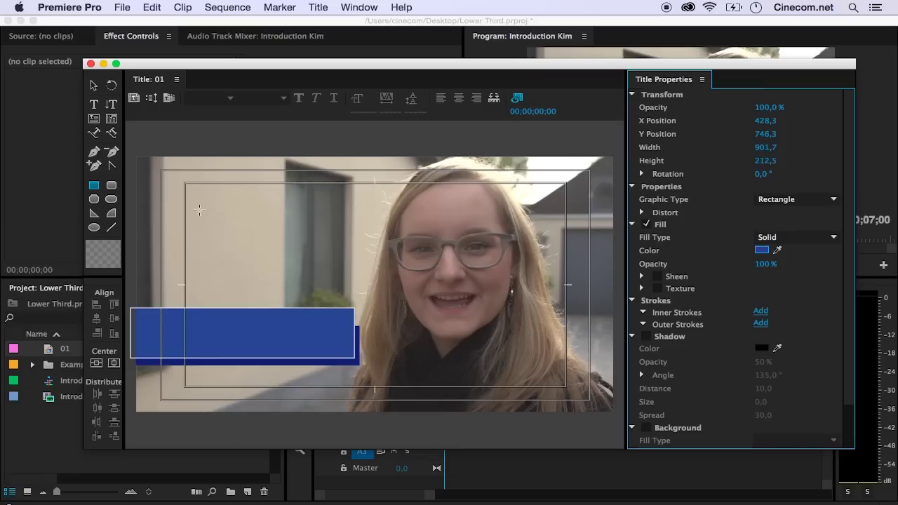
# Lower the top edge of the lighter blue rectangle to reduce its height to about 176 px
pyautogui.click(94, 85)
pyautogui.moveTo(243, 308); pyautogui.dragTo(244, 319)
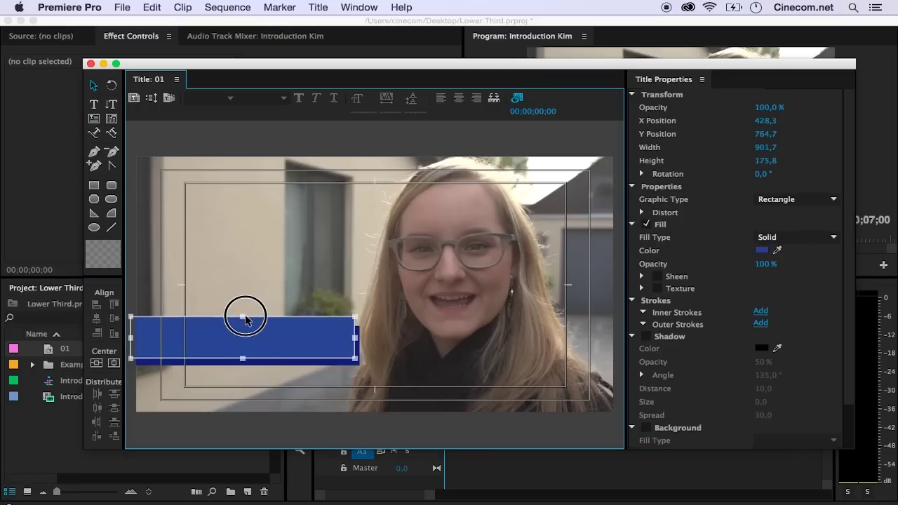
pyautogui.click(282, 280)
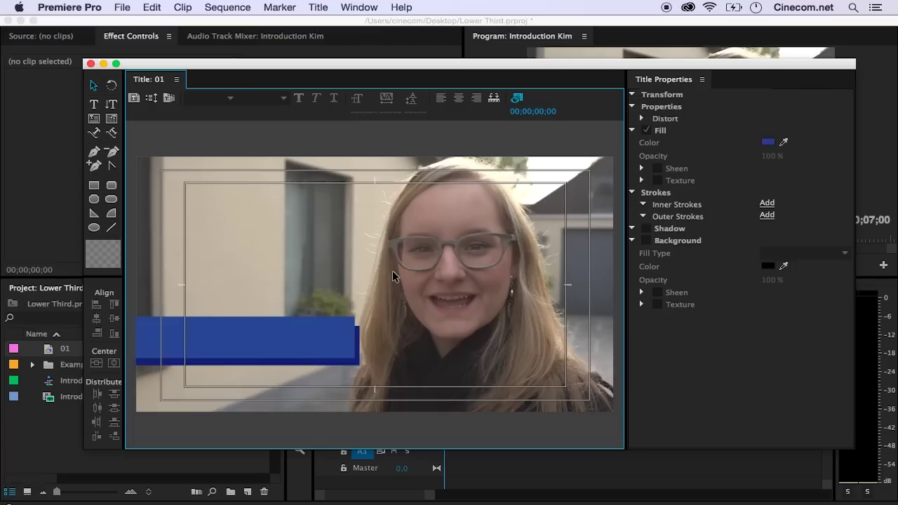
pyautogui.click(303, 365)
pyautogui.click(304, 363)
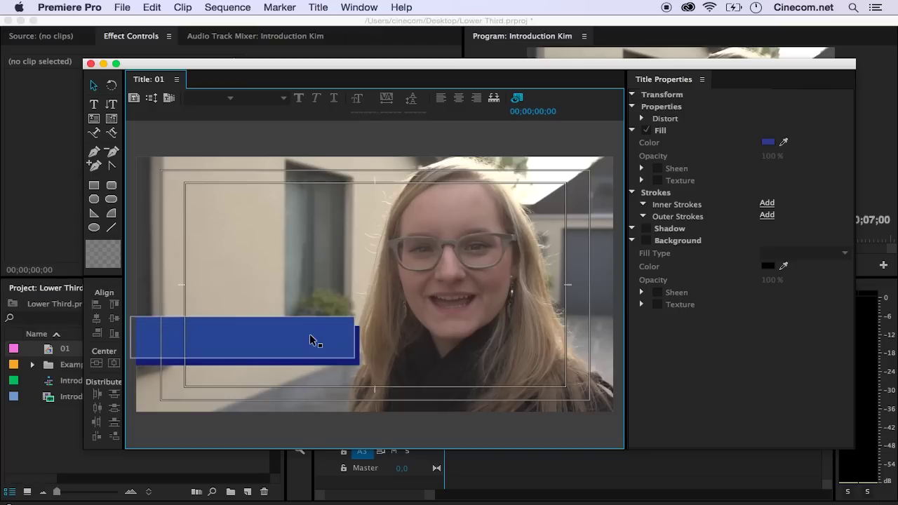
pyautogui.click(353, 287)
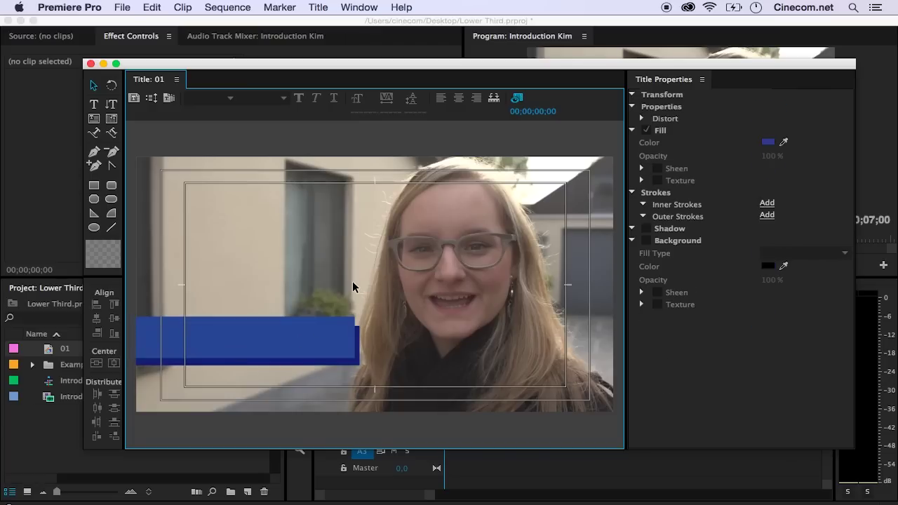
pyautogui.click(327, 335)
pyautogui.scroll(-3, 851, 214)
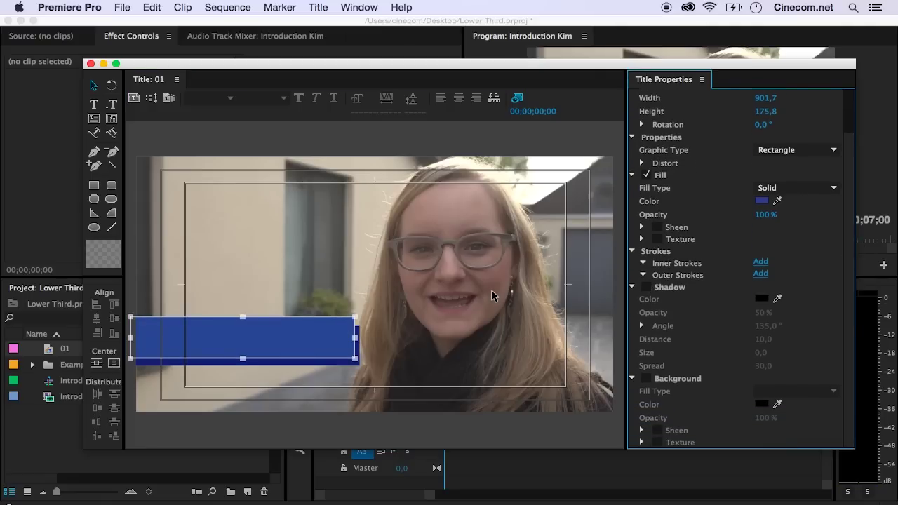
pyautogui.click(306, 368)
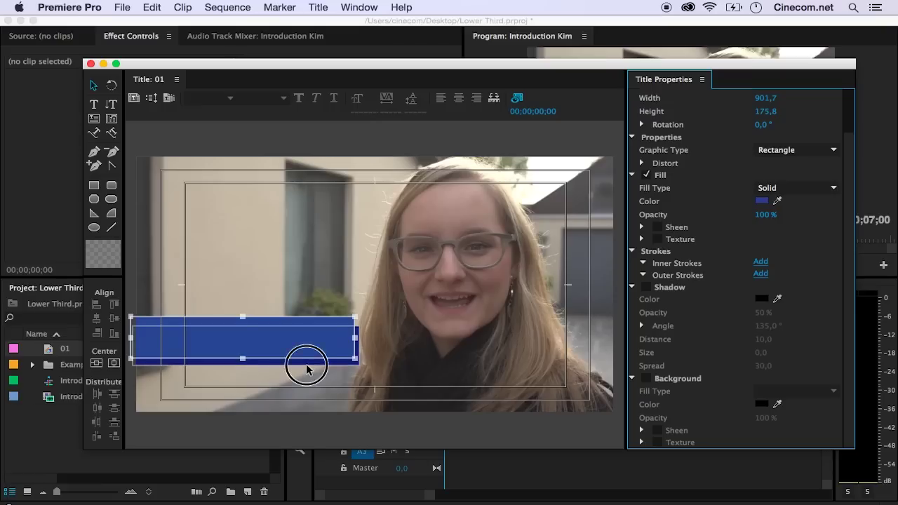
pyautogui.click(304, 329)
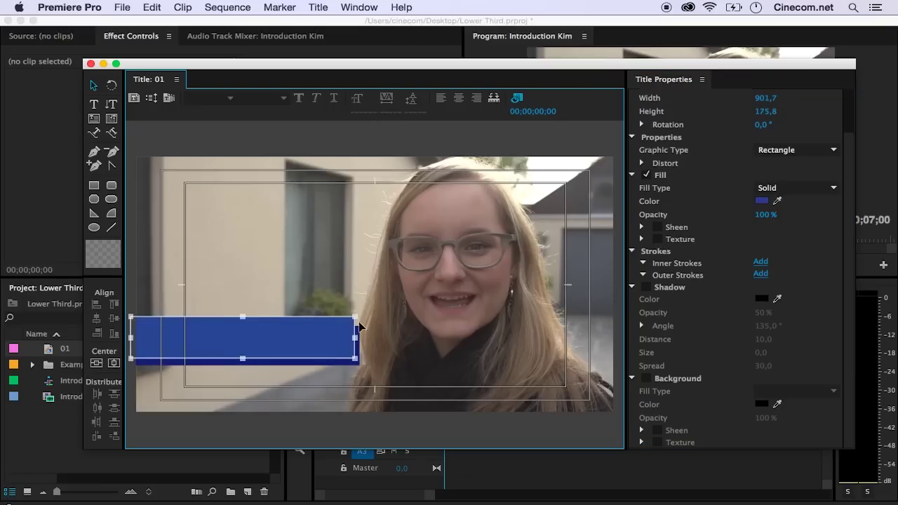
pyautogui.click(424, 319)
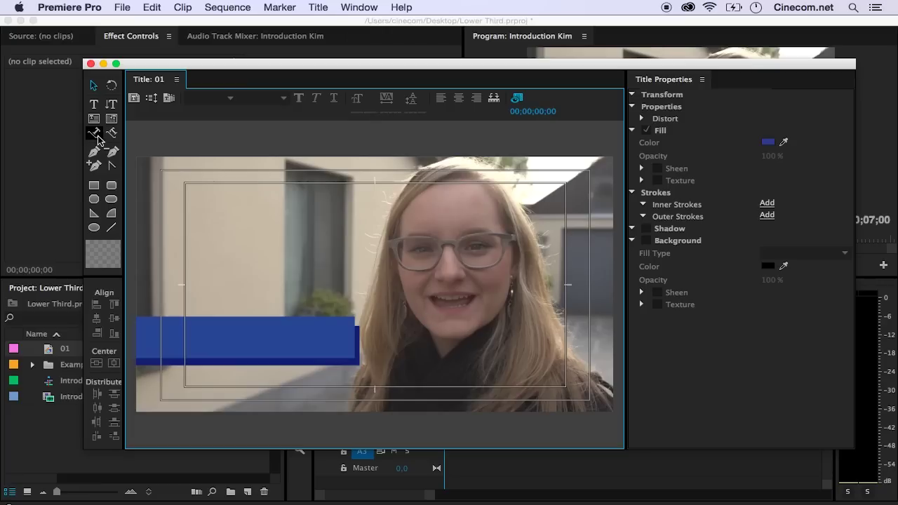
# Add a text line above the blue bars with the person's name in capital letters
pyautogui.click(93, 104)
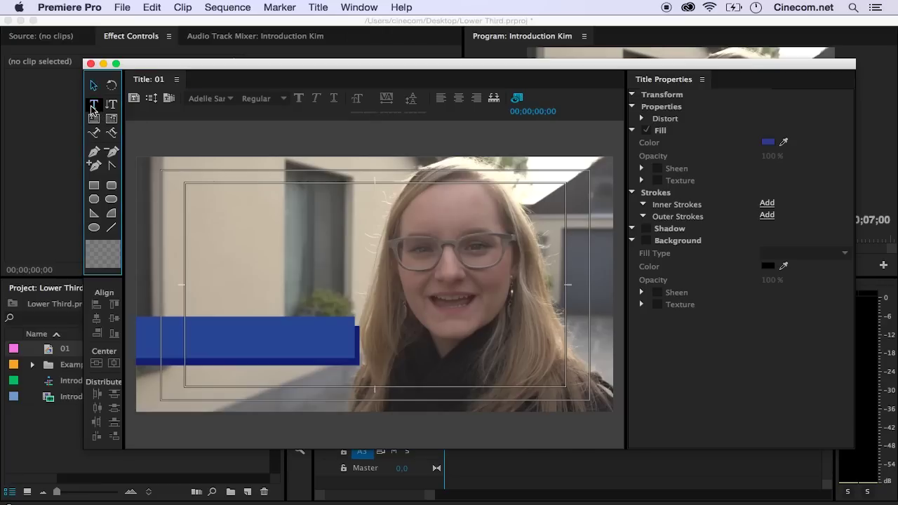
pyautogui.click(228, 257)
pyautogui.write('k')
pyautogui.press('BackSpace')
pyautogui.write('KIM AWESOME')
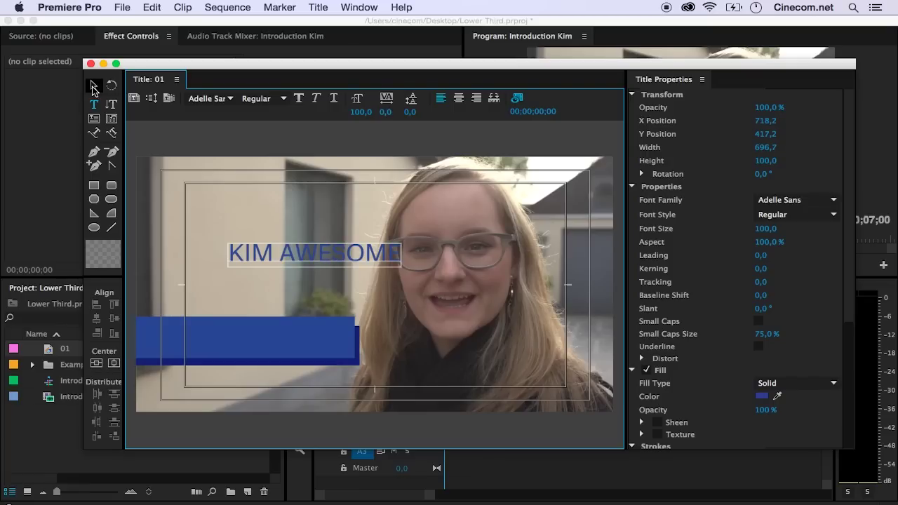
# Set the name text's fill color to white FFFFFF and its font family to Arial
pyautogui.moveTo(229, 254); pyautogui.dragTo(260, 337)
pyautogui.click(762, 397)
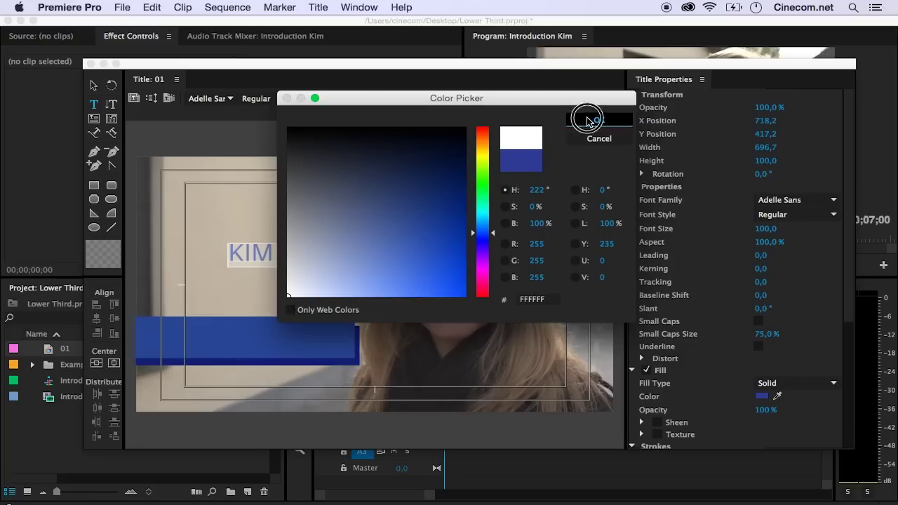
pyautogui.click(593, 121)
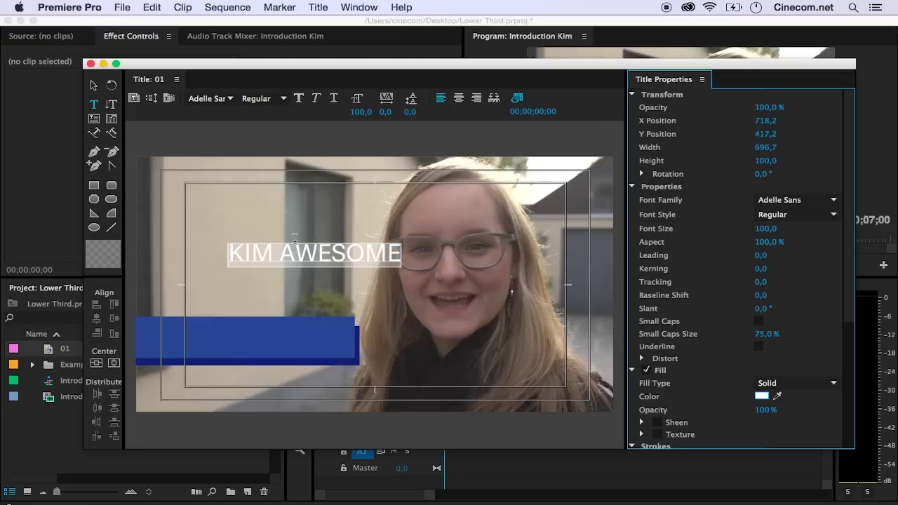
pyautogui.click(808, 200)
pyautogui.write('Arial')
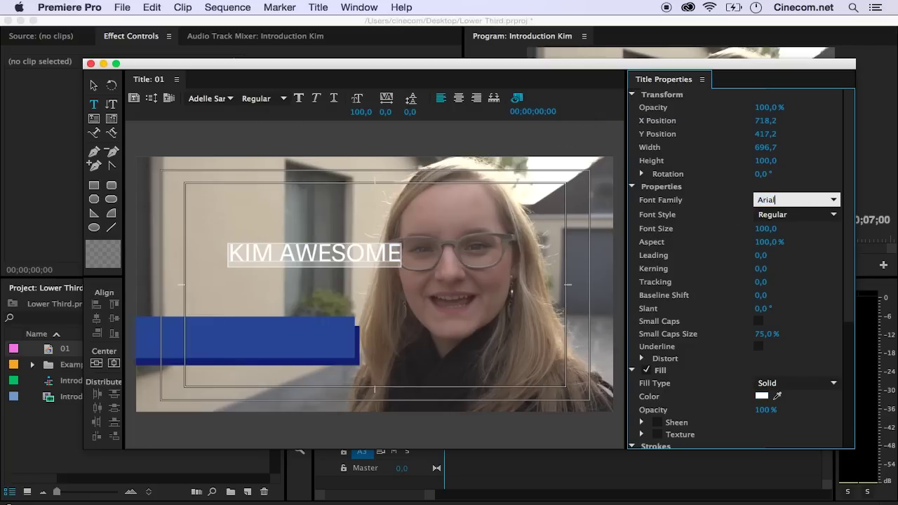
pyautogui.press('Return')
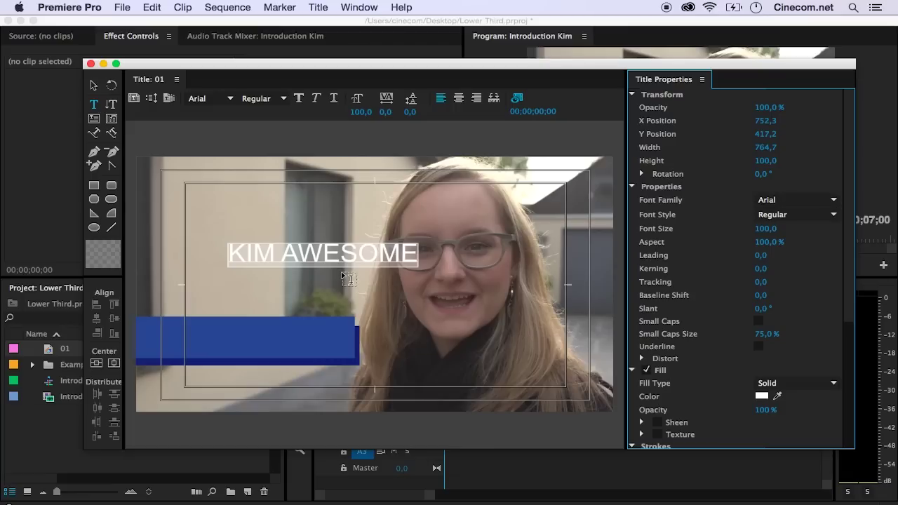
# Set the font style of the first word in the name text to Bold
pyautogui.click(243, 254)
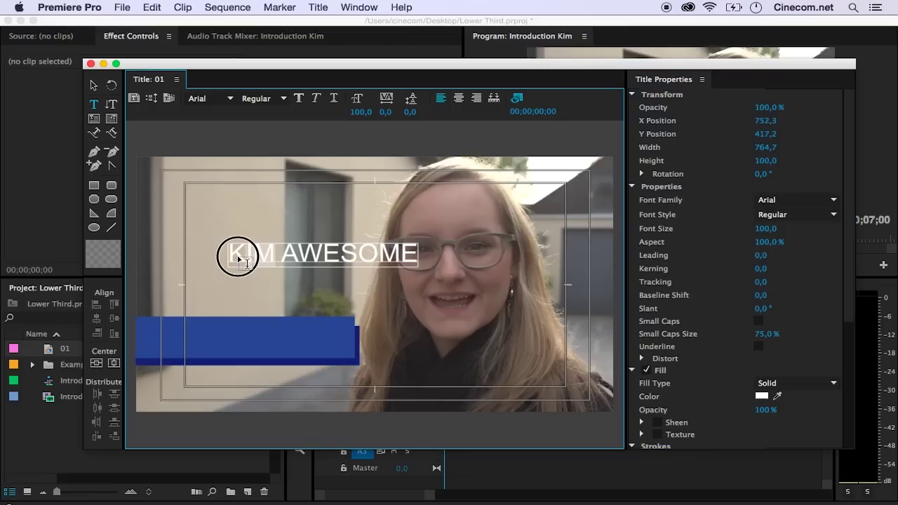
pyautogui.tripleClick(231, 254)
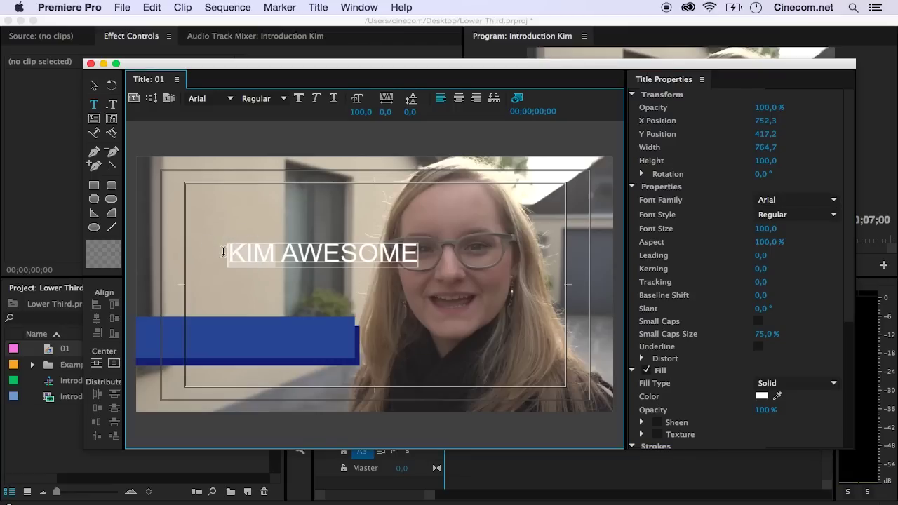
pyautogui.click(833, 215)
pyautogui.click(753, 232)
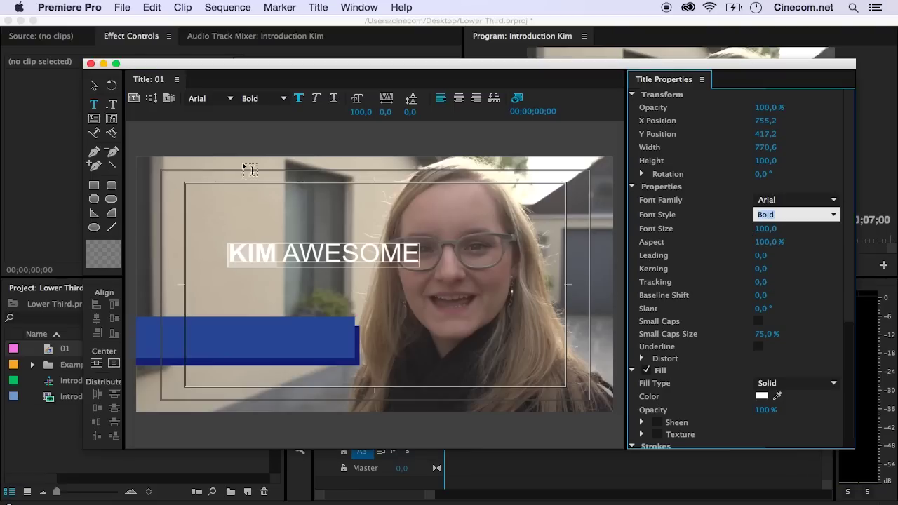
# Move the name text onto the lighter blue rectangle and scale it down to a font size of about 76.6
pyautogui.click(95, 84)
pyautogui.moveTo(370, 252); pyautogui.dragTo(307, 337)
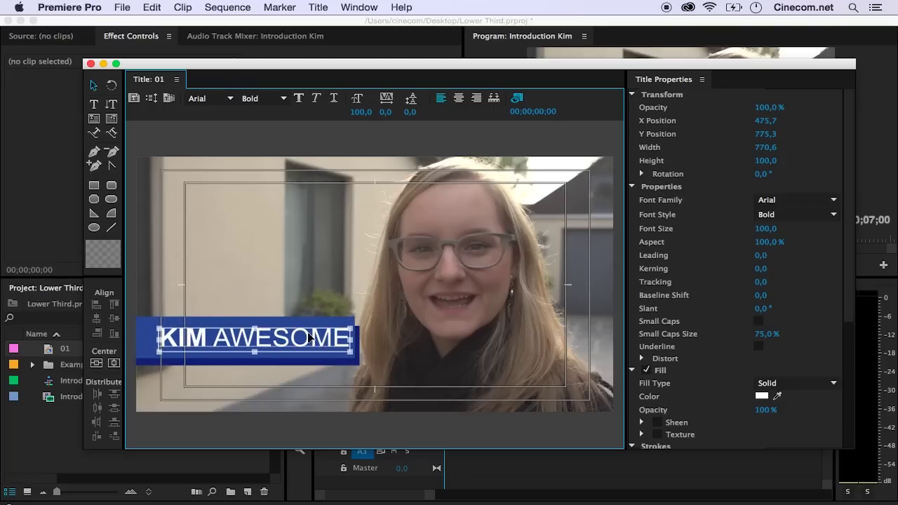
pyautogui.press('super+alt+comma')
pyautogui.press('super+alt+comma')
pyautogui.press('super+alt+comma')
pyautogui.press('super+alt+comma')
pyautogui.press('super+alt+comma')
pyautogui.press('super+alt+comma')
pyautogui.press('super+alt+comma')
pyautogui.press('super+alt+comma')
pyautogui.press('super+alt+comma')
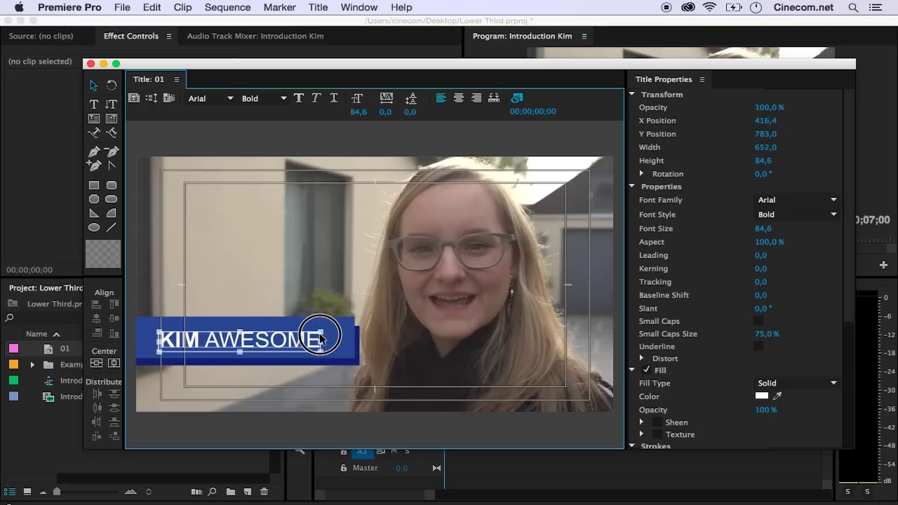
pyautogui.moveTo(323, 331); pyautogui.dragTo(304, 342)
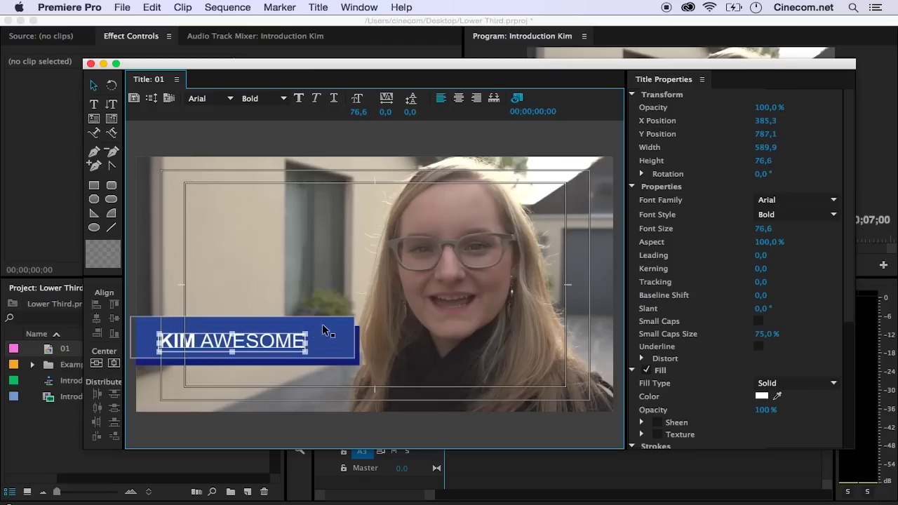
pyautogui.moveTo(284, 343); pyautogui.dragTo(283, 341)
pyautogui.click(335, 276)
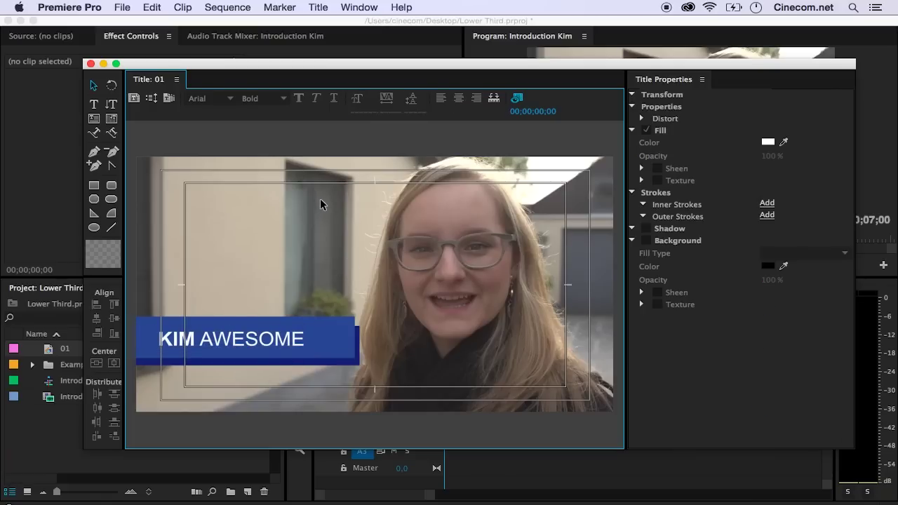
# Insert the graphic logo.png from the Footage folder on the Desktop into the title
pyautogui.moveTo(466, 67)
pyautogui.mouseDown()
pyautogui.moveTo(491, 131)
pyautogui.moveTo(449, 90)
pyautogui.moveTo(467, 74)
pyautogui.mouseUp()
pyautogui.press('super+s')
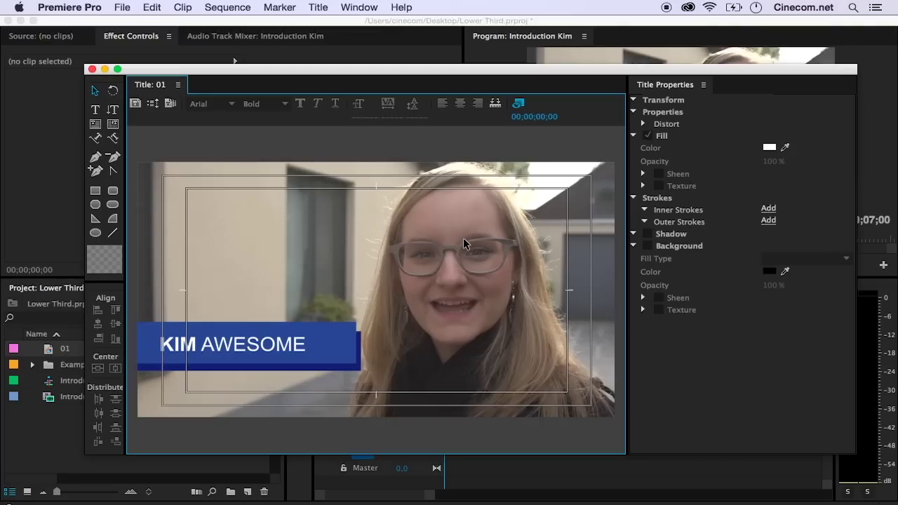
pyautogui.rightClick(346, 225)
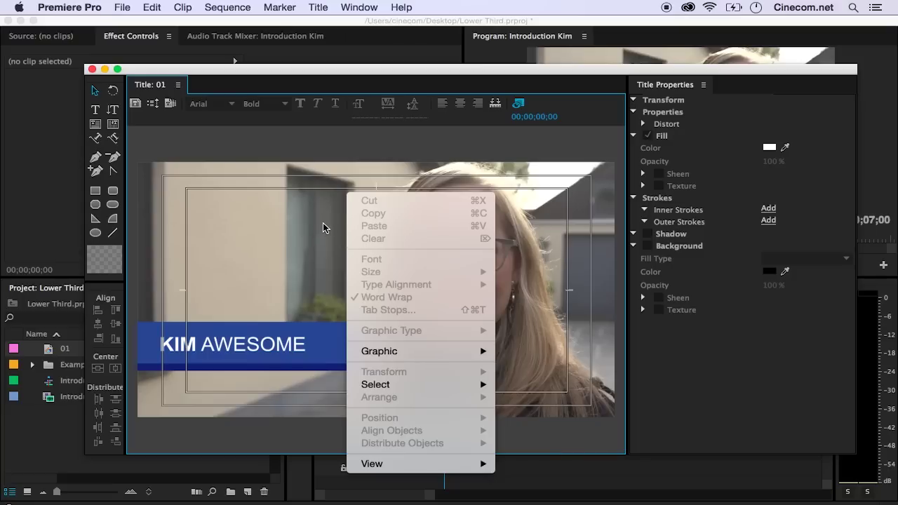
pyautogui.moveTo(409, 353)
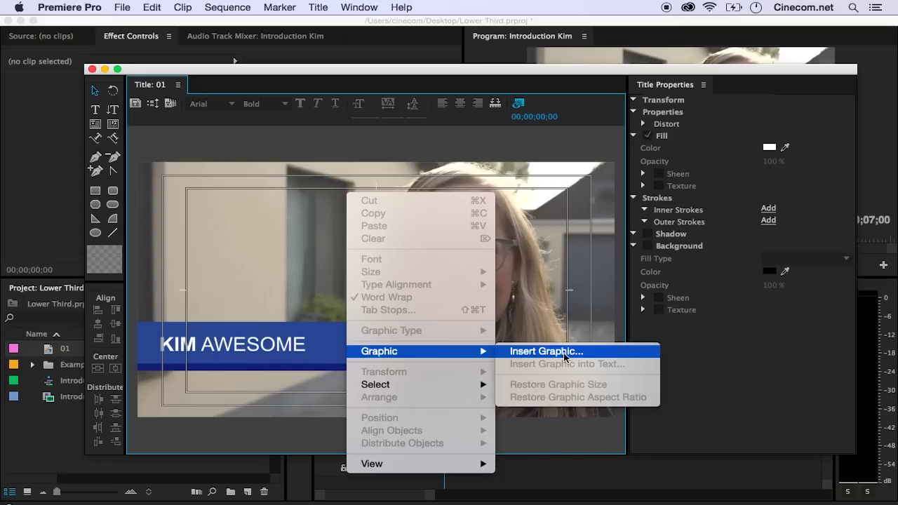
pyautogui.click(600, 359)
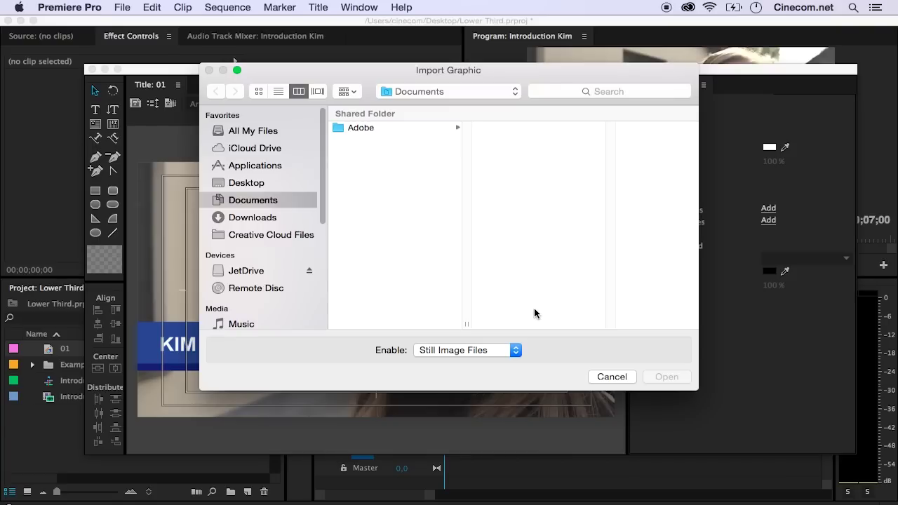
pyautogui.click(265, 186)
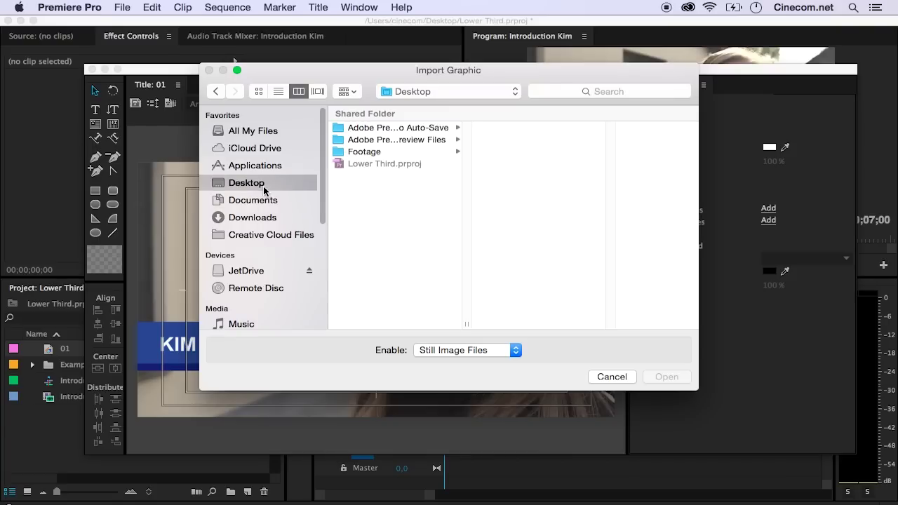
pyautogui.click(395, 152)
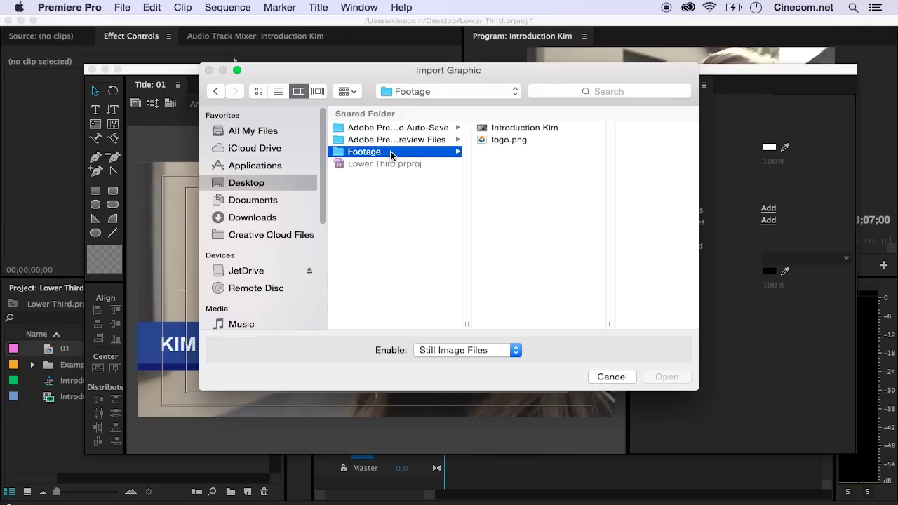
pyautogui.click(499, 143)
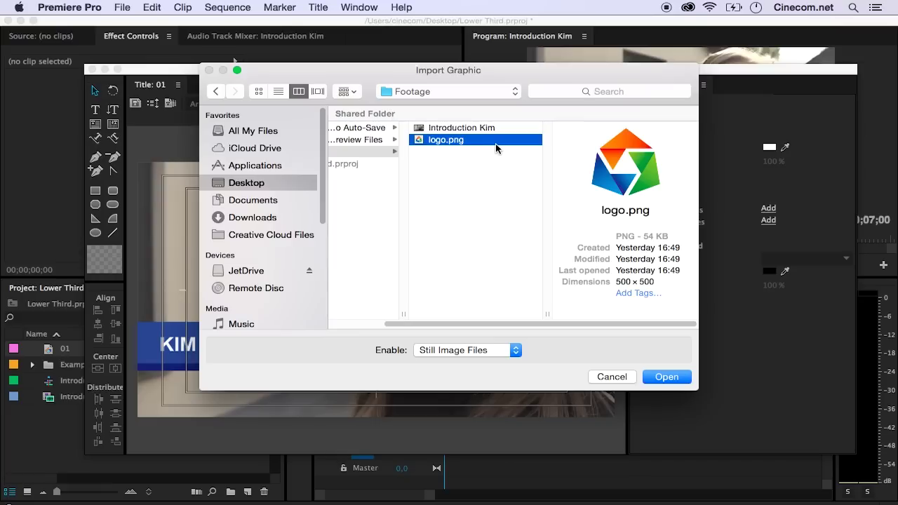
pyautogui.click(685, 380)
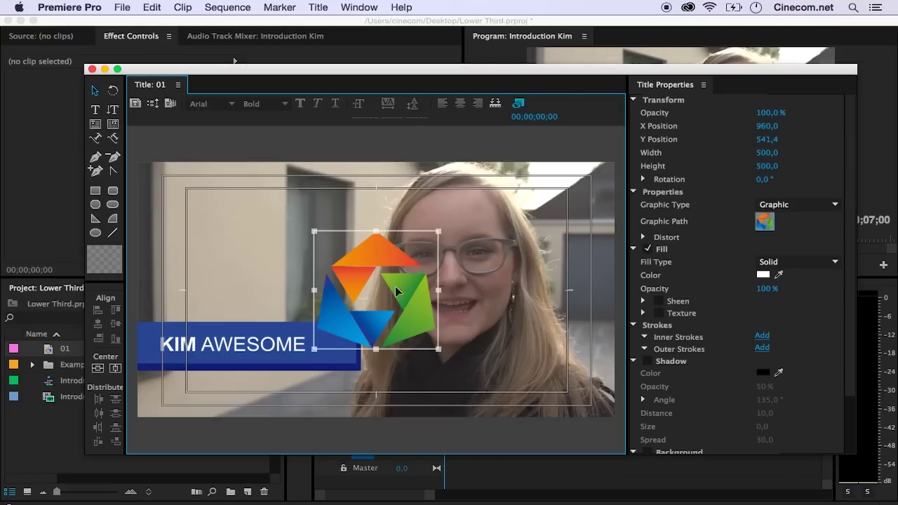
# Scale the logo down to about 150 px square, place it on the blue bar beside the name, and close the title
pyautogui.moveTo(397, 291); pyautogui.dragTo(343, 343)
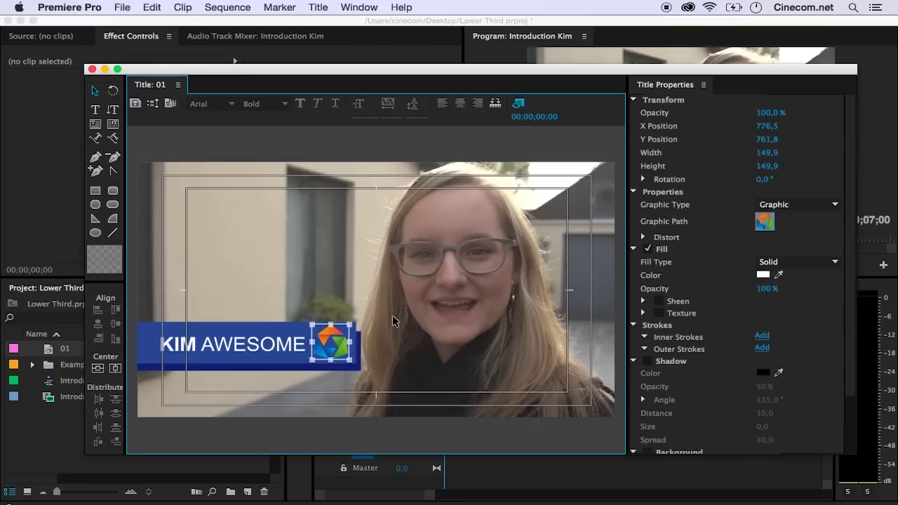
pyautogui.click(411, 298)
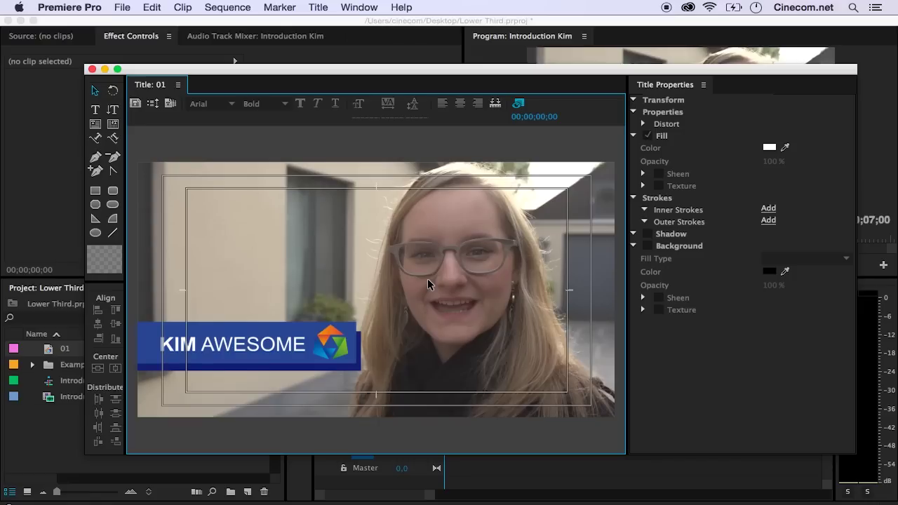
pyautogui.click(252, 339)
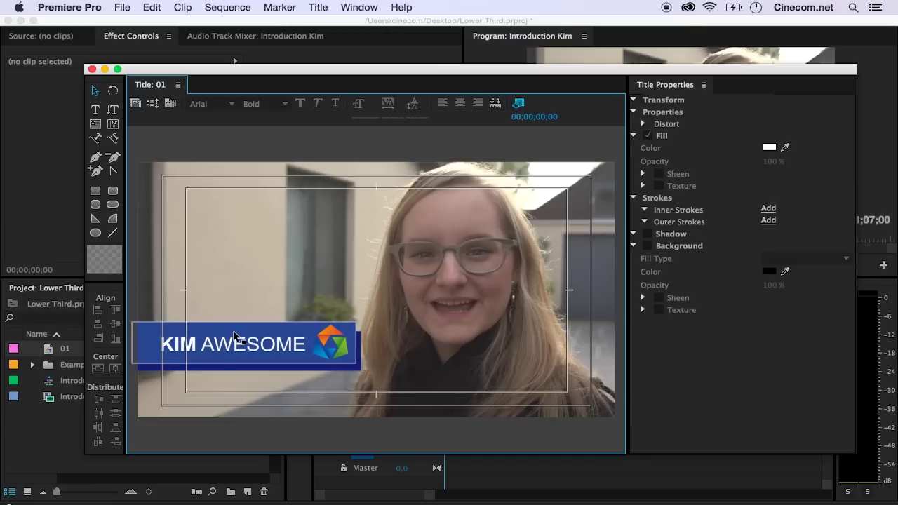
pyautogui.click(342, 362)
pyautogui.click(436, 323)
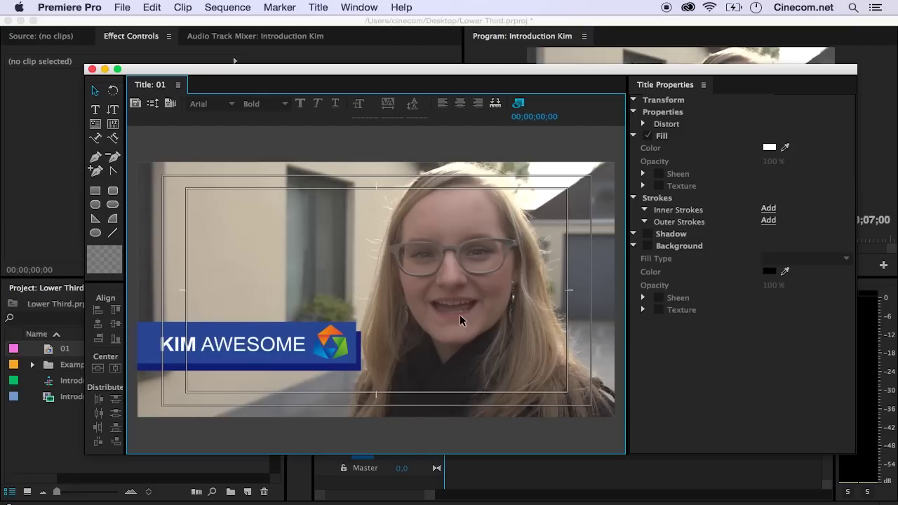
pyautogui.click(92, 69)
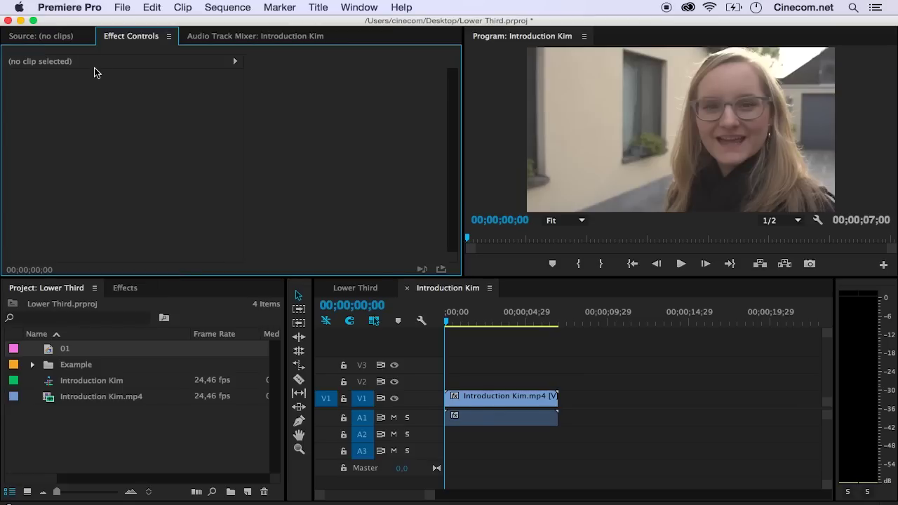
# Copy title 01 in the project and paste it three times
pyautogui.click(52, 351)
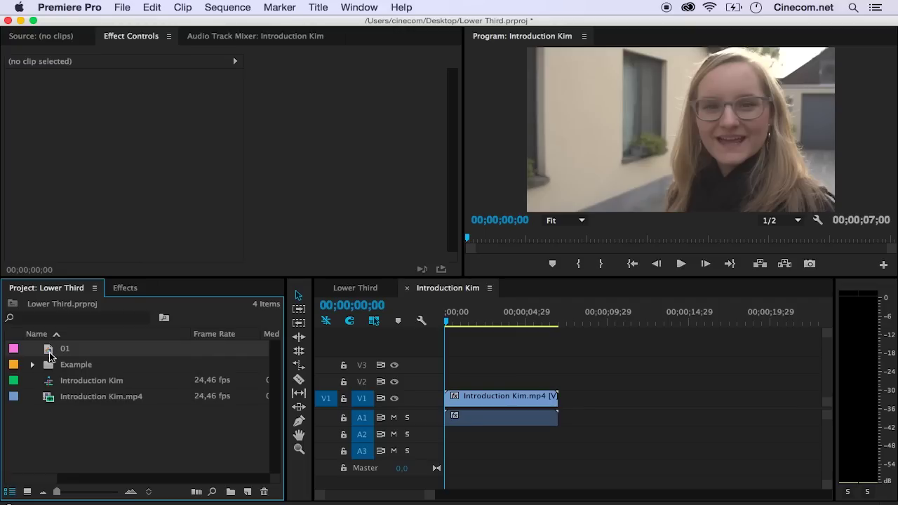
pyautogui.rightClick(49, 352)
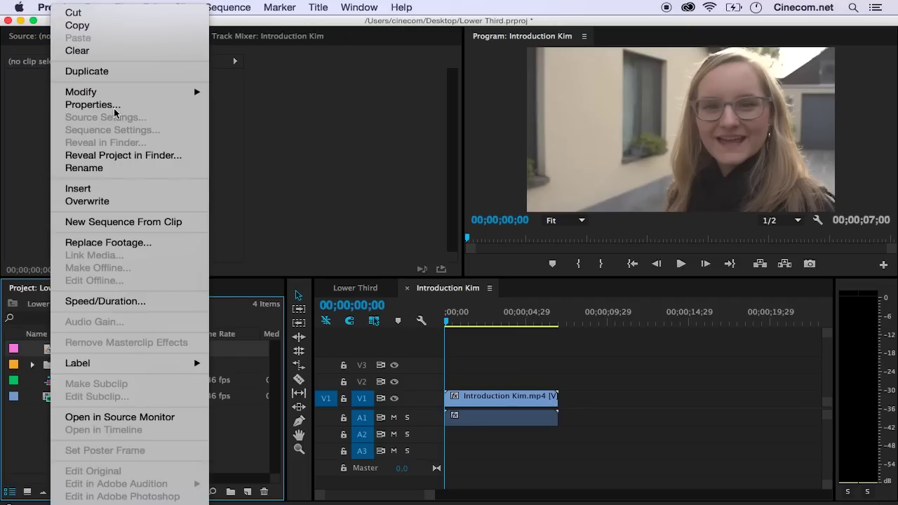
pyautogui.click(104, 32)
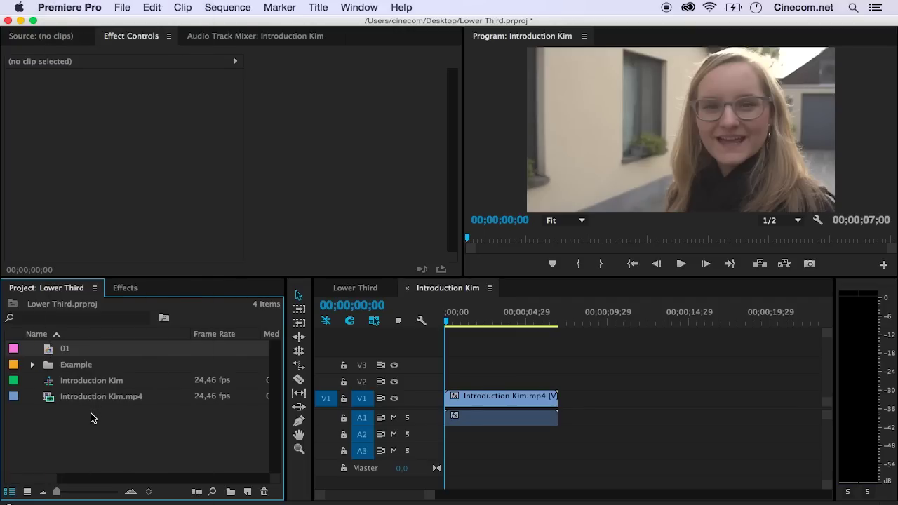
pyautogui.rightClick(84, 418)
pyautogui.click(138, 426)
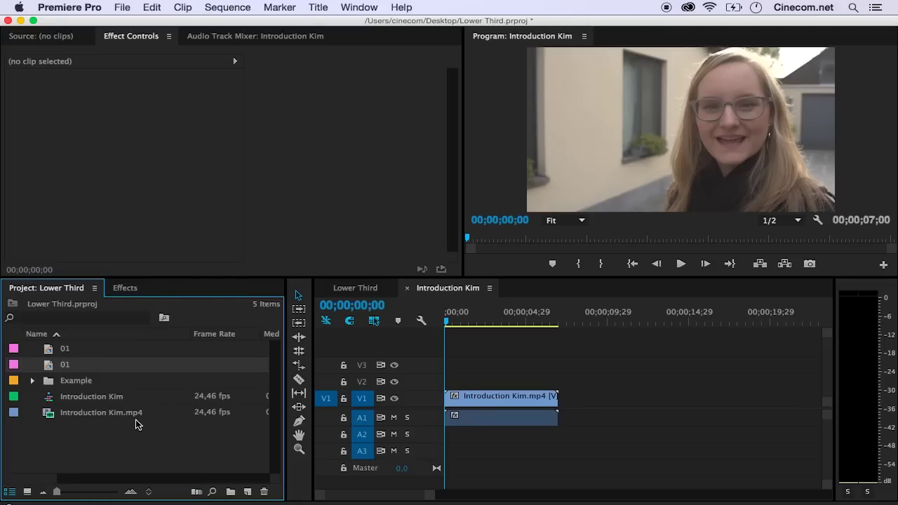
pyautogui.rightClick(117, 449)
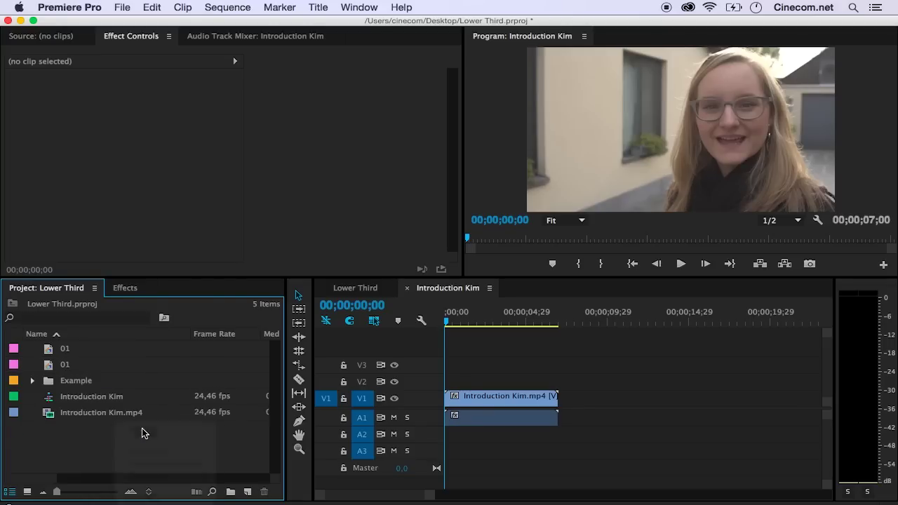
pyautogui.click(141, 430)
pyautogui.rightClick(112, 449)
pyautogui.click(140, 430)
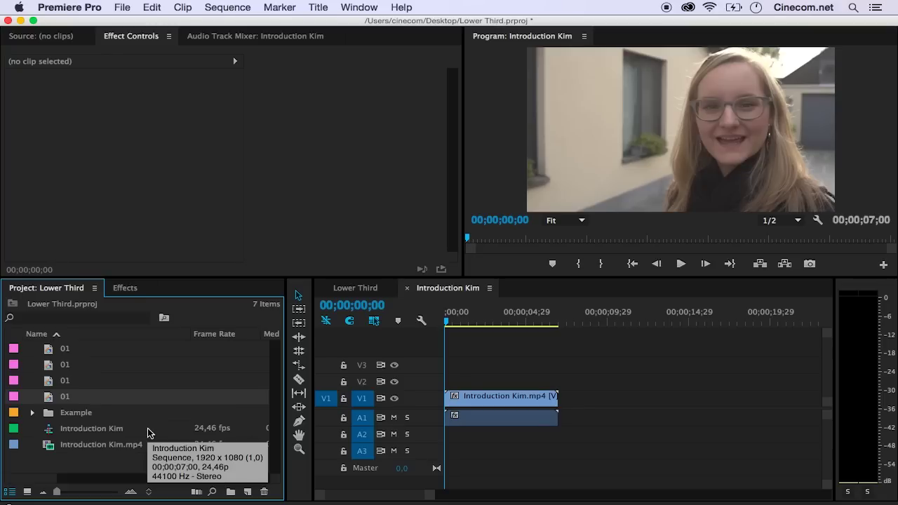
# Rename the three copied titles as 02, 03 and 04
pyautogui.click(65, 367)
pyautogui.click(67, 367)
pyautogui.click(66, 366)
pyautogui.click(77, 365)
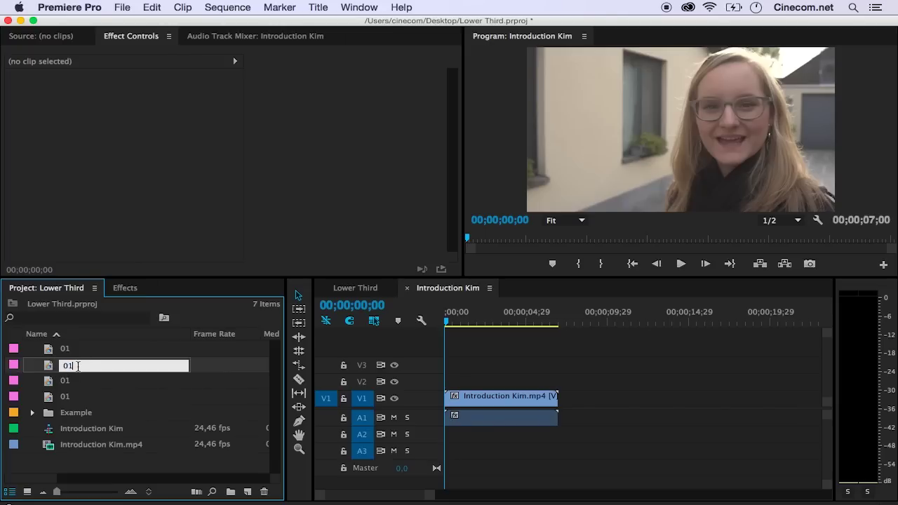
pyautogui.click(65, 381)
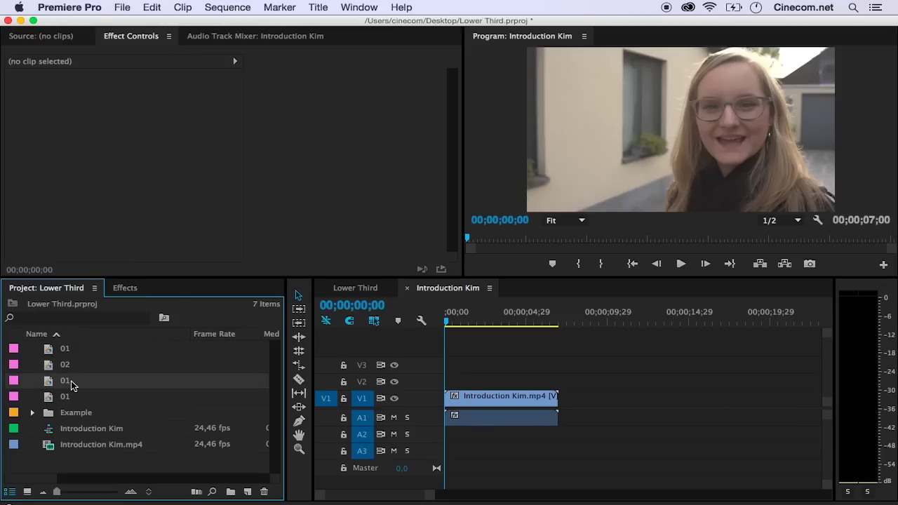
pyautogui.click(73, 382)
pyautogui.click(76, 383)
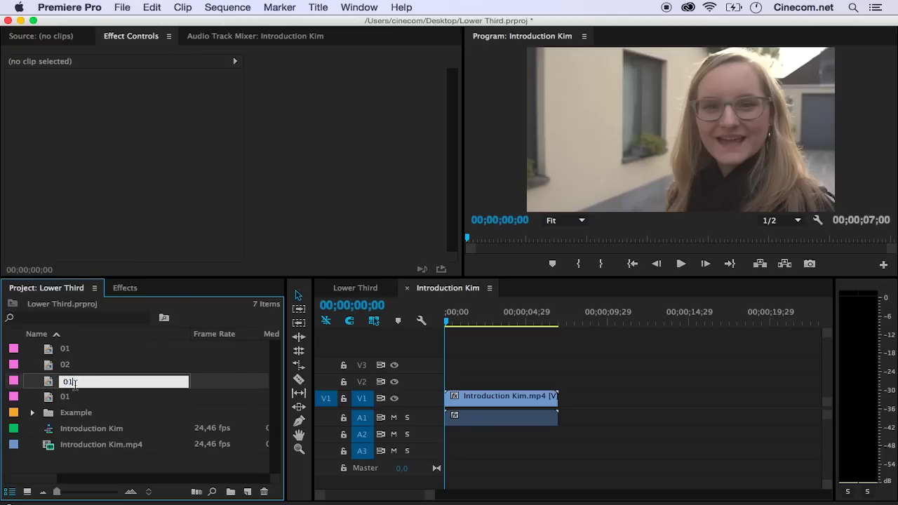
pyautogui.write('3')
pyautogui.click(66, 398)
pyautogui.click(73, 398)
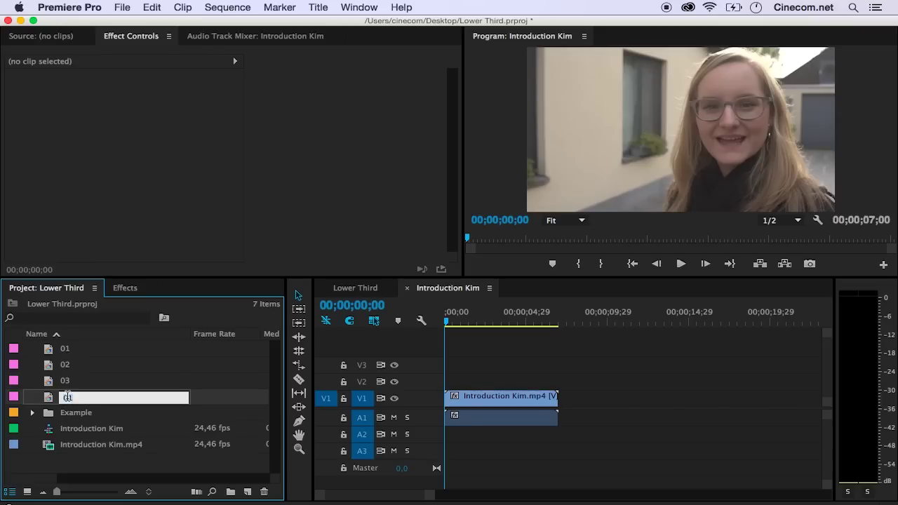
pyautogui.click(75, 398)
pyautogui.write('4')
pyautogui.click(70, 373)
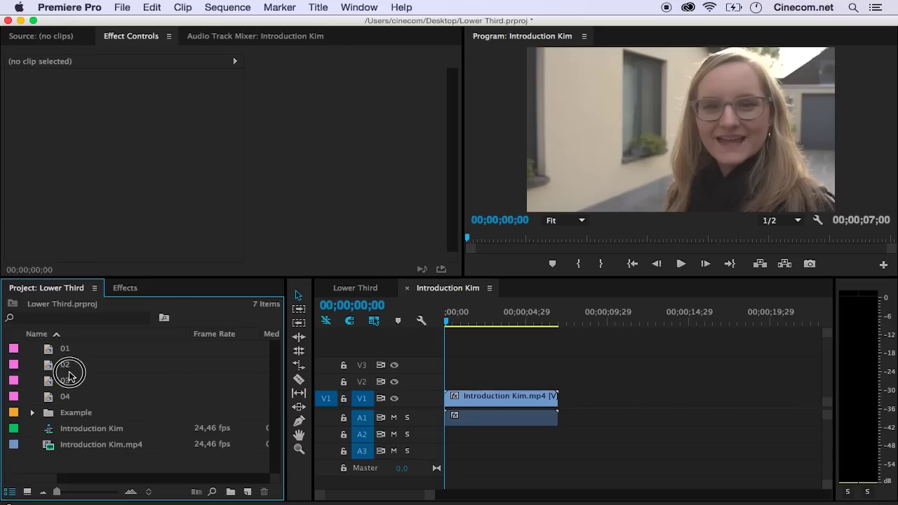
# Open title 01 for editing and delete its lighter blue rectangle
pyautogui.doubleClick(48, 349)
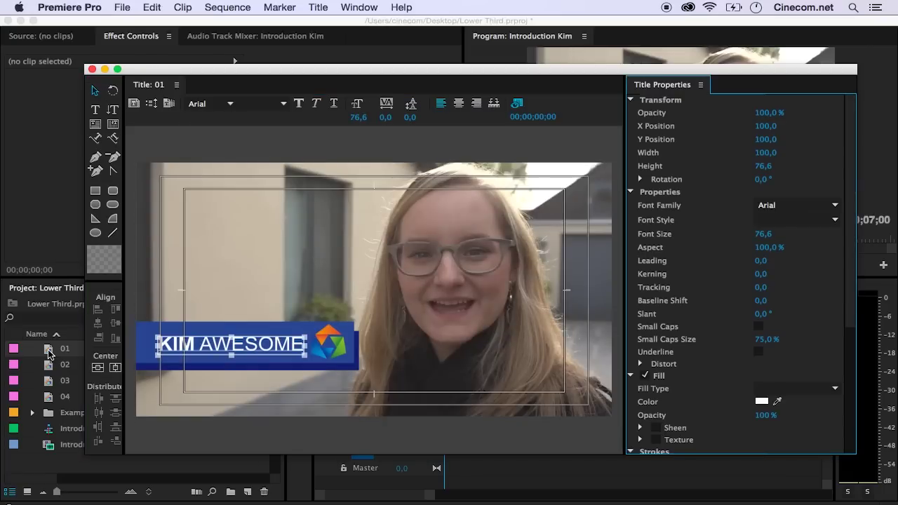
pyautogui.click(274, 327)
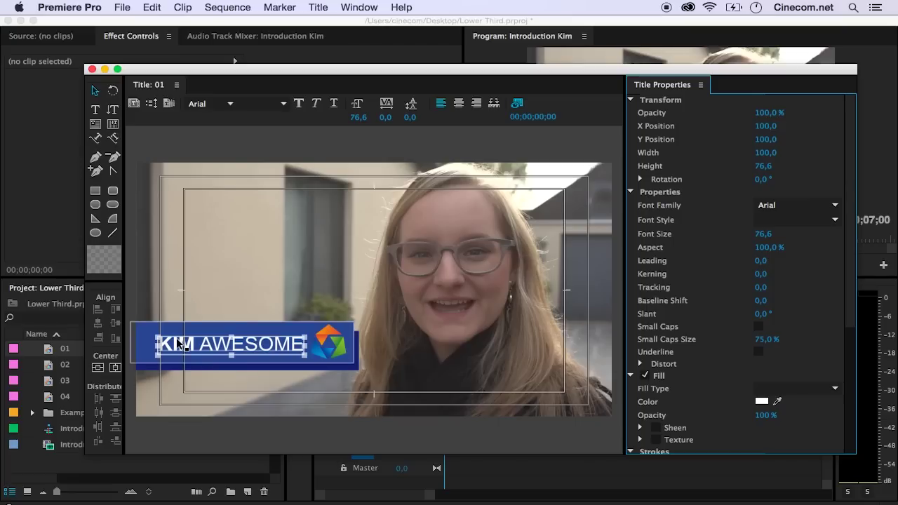
pyautogui.click(179, 343)
pyautogui.click(249, 340)
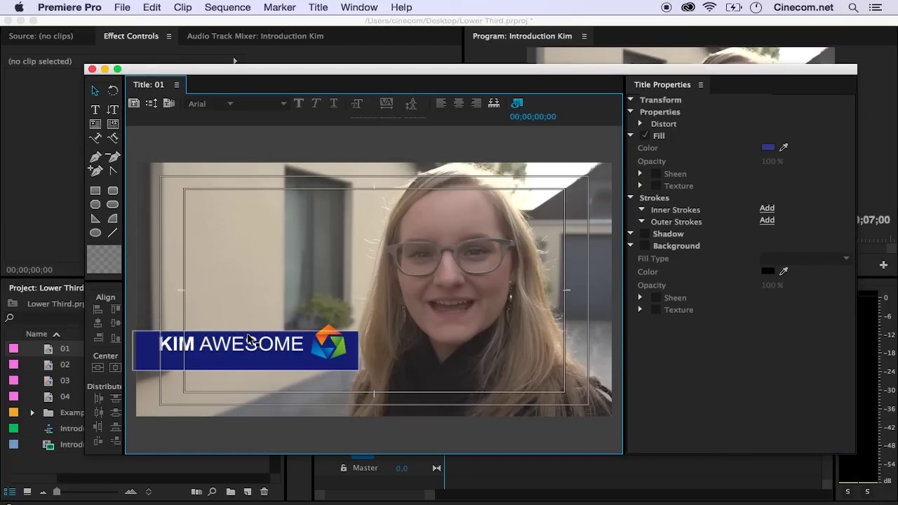
pyautogui.press('Delete')
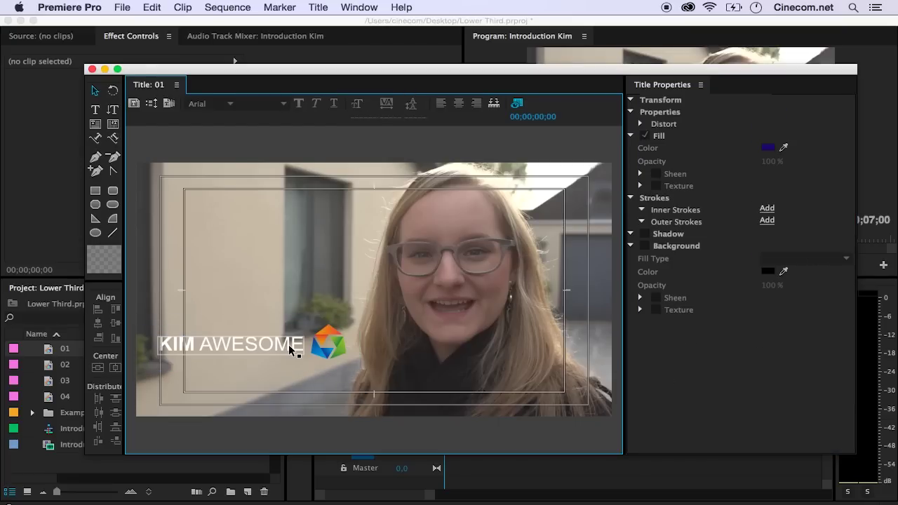
pyautogui.press('super+z')
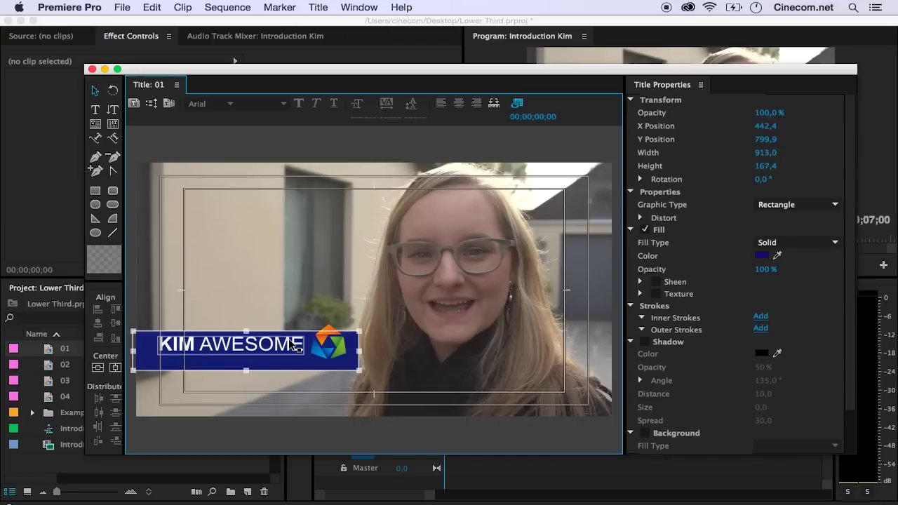
# Delete the name text and the logo from title 01, keeping only the dark blue rectangle, and close the title
pyautogui.click(296, 349)
pyautogui.press('Delete')
pyautogui.click(327, 347)
pyautogui.press('Delete')
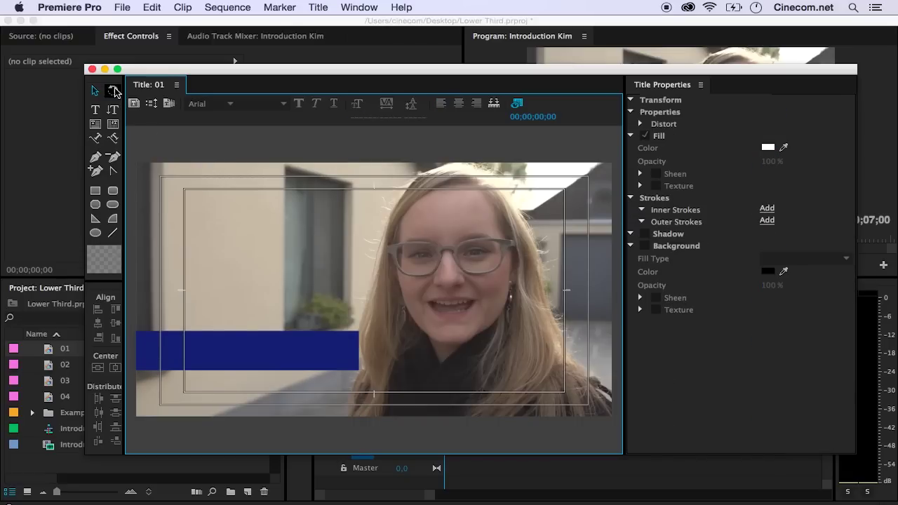
pyautogui.click(92, 69)
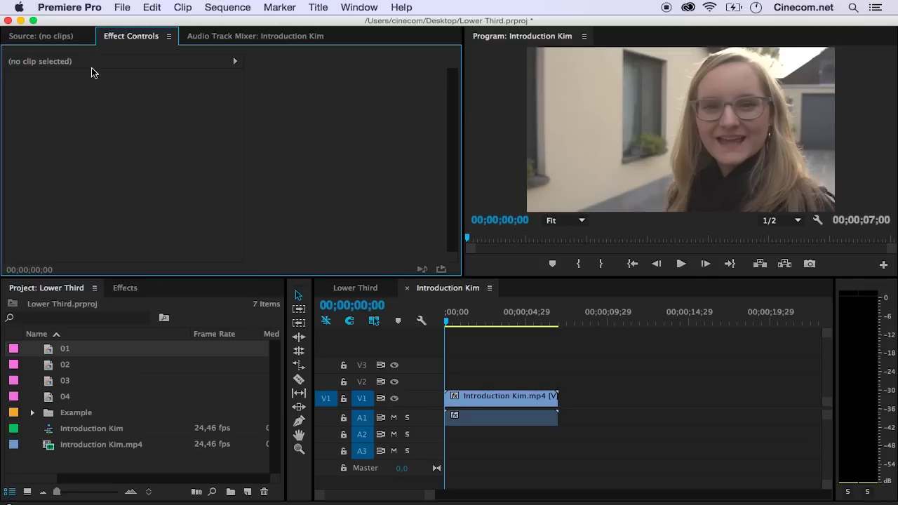
# Delete the name text, dark blue rectangle and logo from title 02, keeping only the lighter blue rectangle, and close the title
pyautogui.doubleClick(54, 364)
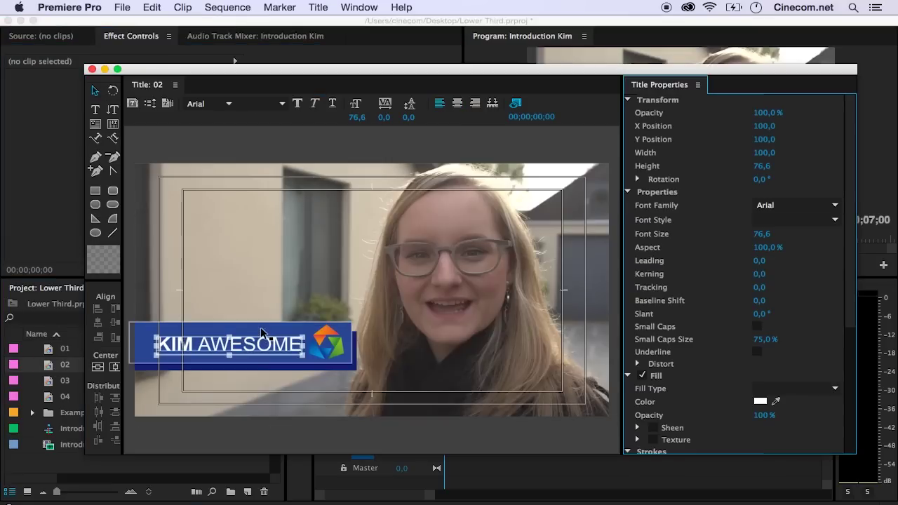
pyautogui.click(267, 351)
pyautogui.press('Delete')
pyautogui.click(297, 369)
pyautogui.press('Delete')
pyautogui.click(326, 351)
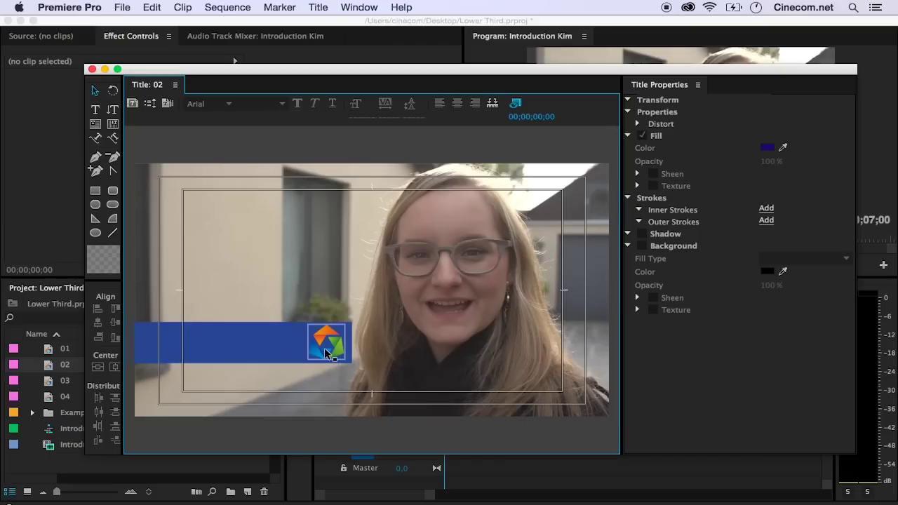
pyautogui.press('Delete')
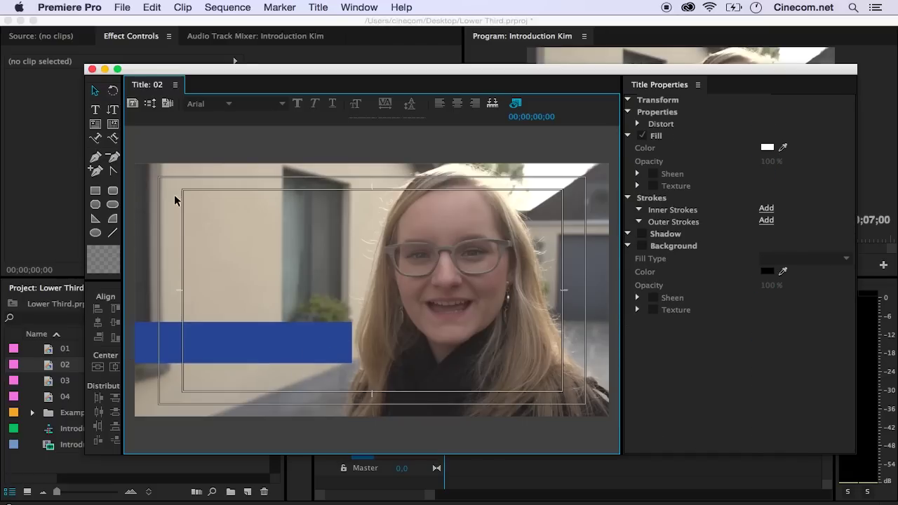
pyautogui.click(92, 69)
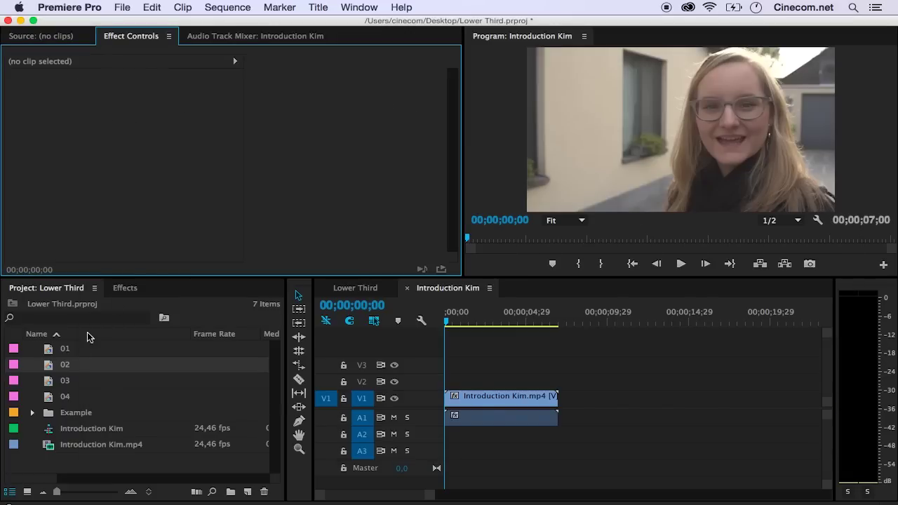
# Delete both blue rectangles and the logo from title 03, keeping only the name text, and close the title
pyautogui.doubleClick(53, 382)
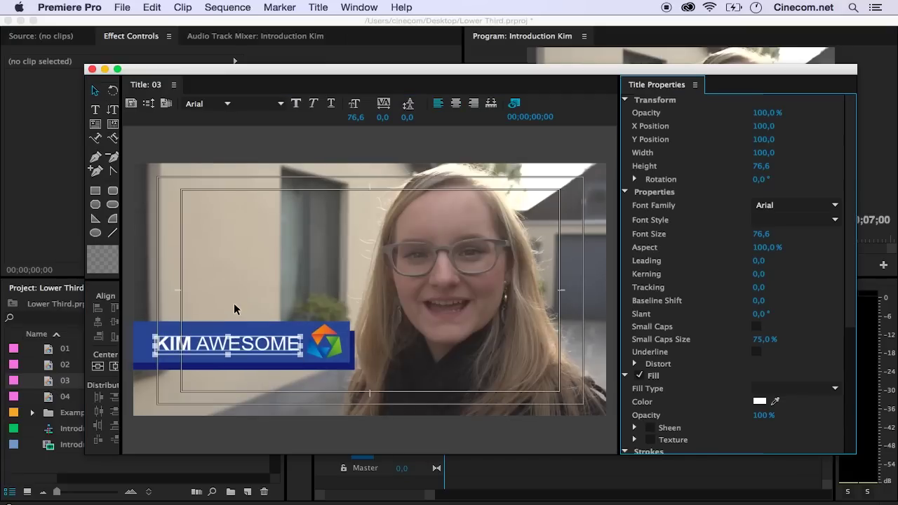
pyautogui.click(290, 332)
pyautogui.click(291, 334)
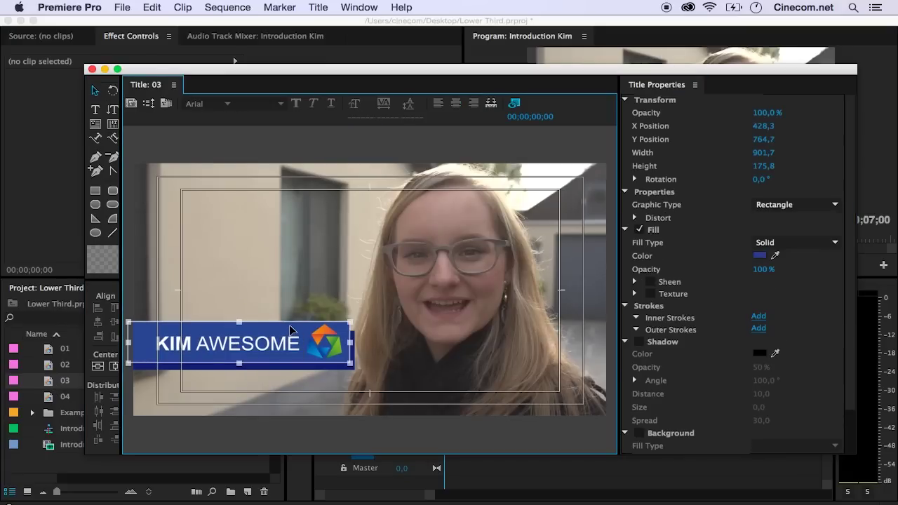
pyautogui.press('Delete')
pyautogui.click(324, 344)
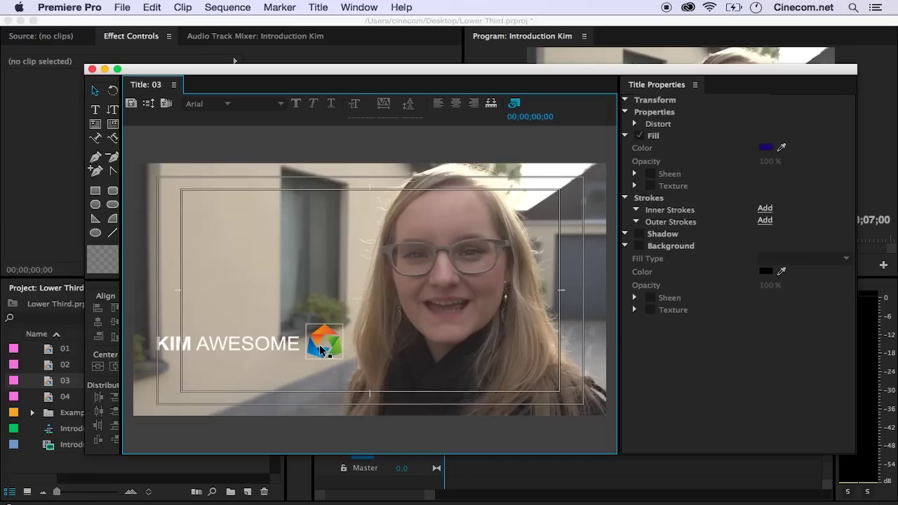
pyautogui.press('Delete')
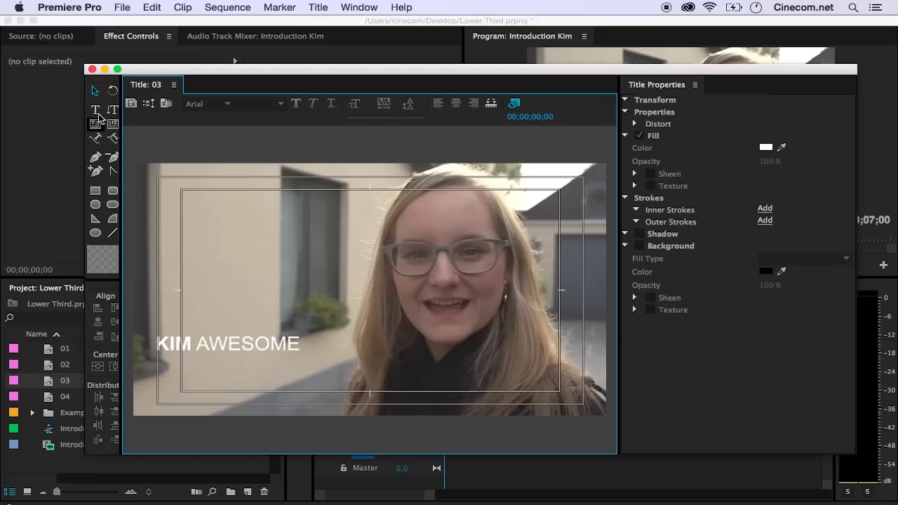
pyautogui.click(92, 69)
# Delete both rectangles and the name text from title 04, keeping only the logo, and close the title
pyautogui.doubleClick(48, 398)
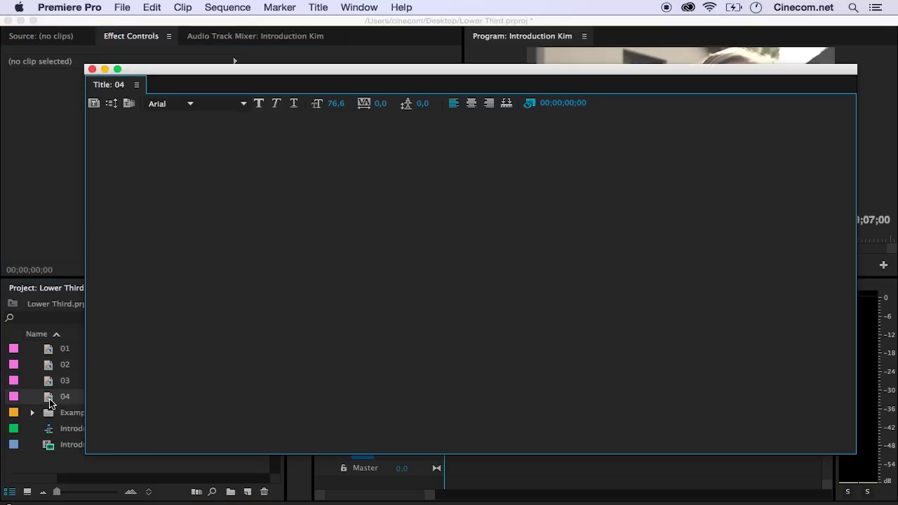
pyautogui.click(184, 358)
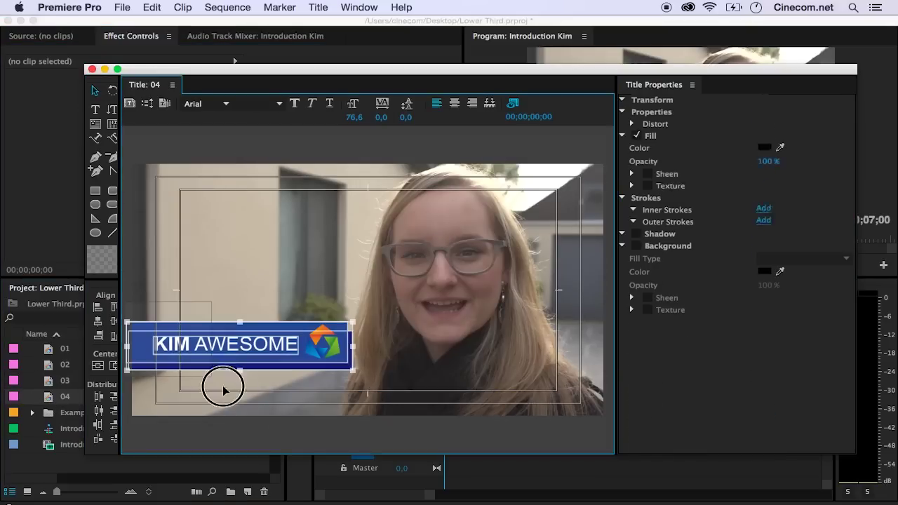
pyautogui.press('Delete')
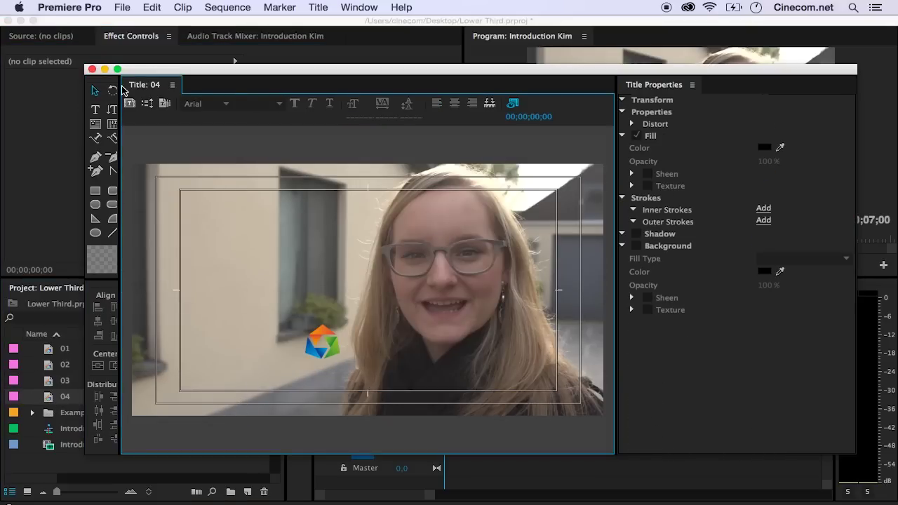
pyautogui.click(92, 69)
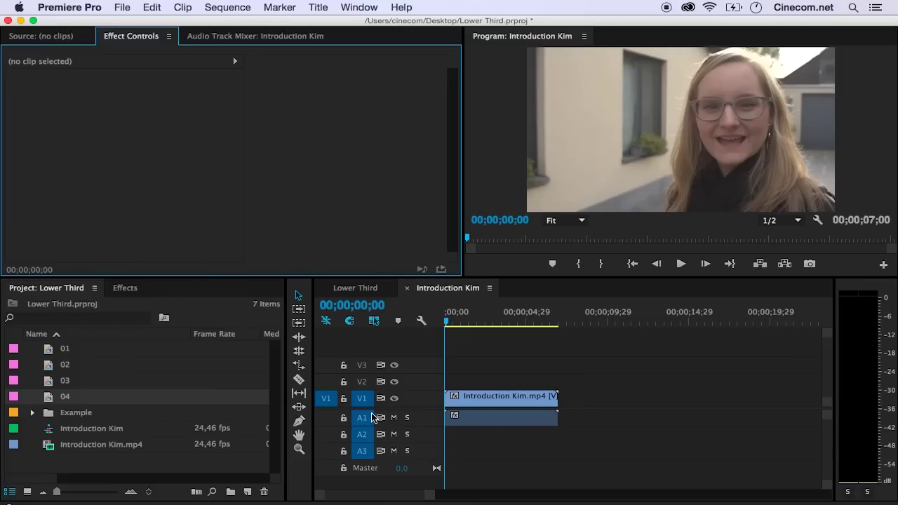
# Stack titles 01, 02, 03 and 04 on tracks V2 to V5 above the start of the interview clip
pyautogui.moveTo(53, 353); pyautogui.dragTo(410, 389)
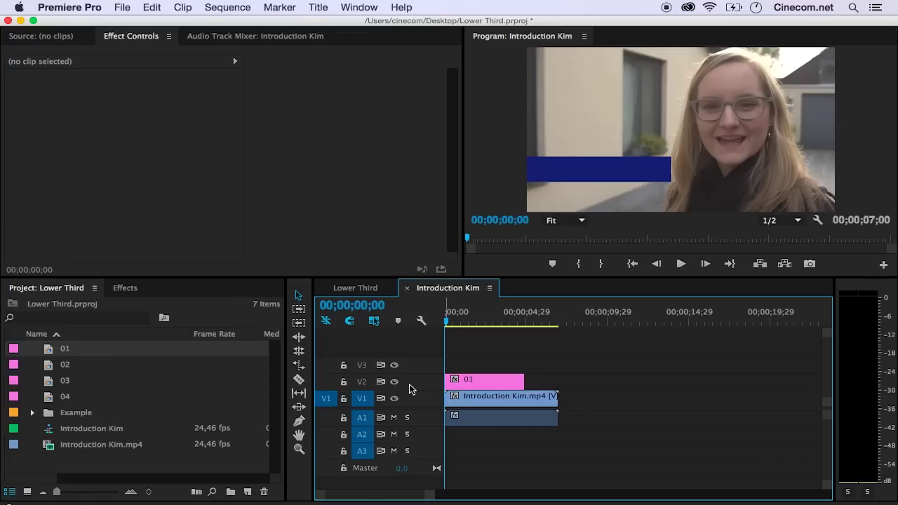
pyautogui.moveTo(48, 365); pyautogui.dragTo(360, 359)
pyautogui.moveTo(57, 388); pyautogui.dragTo(409, 351)
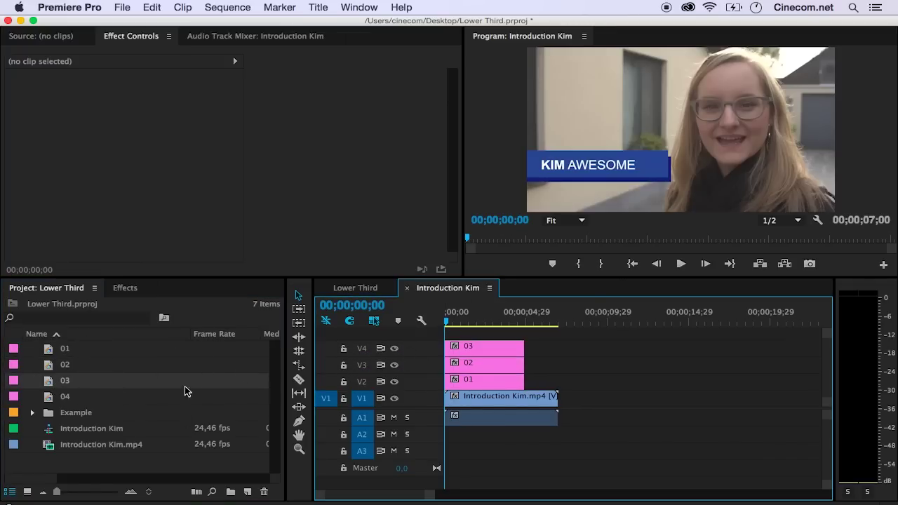
pyautogui.moveTo(54, 404); pyautogui.dragTo(409, 339)
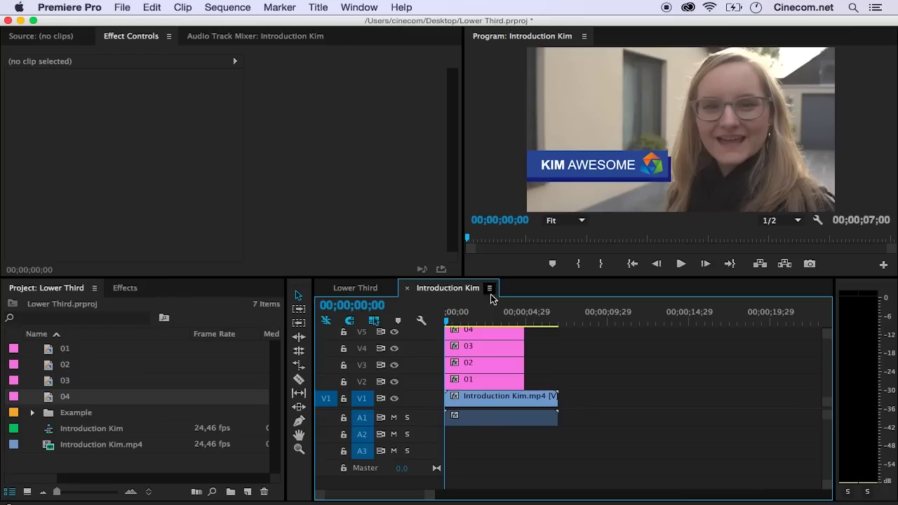
pyautogui.moveTo(424, 408); pyautogui.dragTo(427, 443)
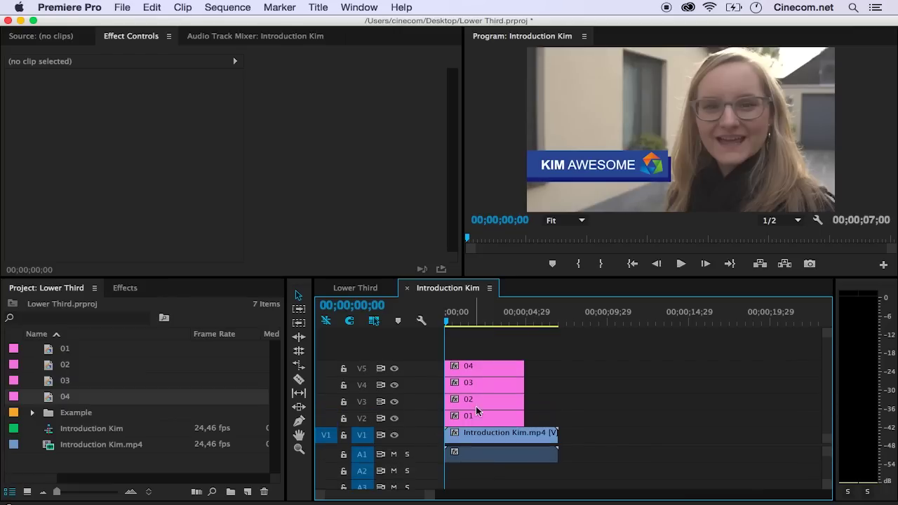
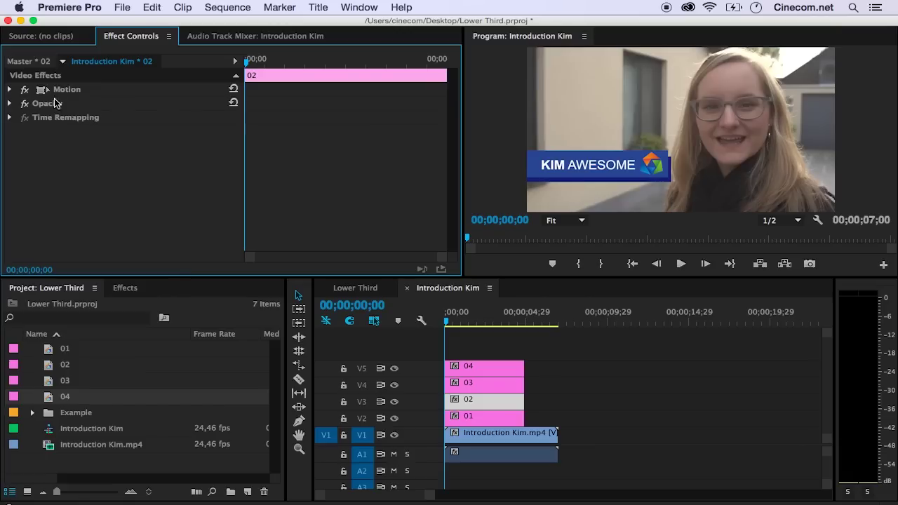
# Turn on Position keyframing for title 02 at the clip start and move that keyframe a little later in time
pyautogui.click(9, 89)
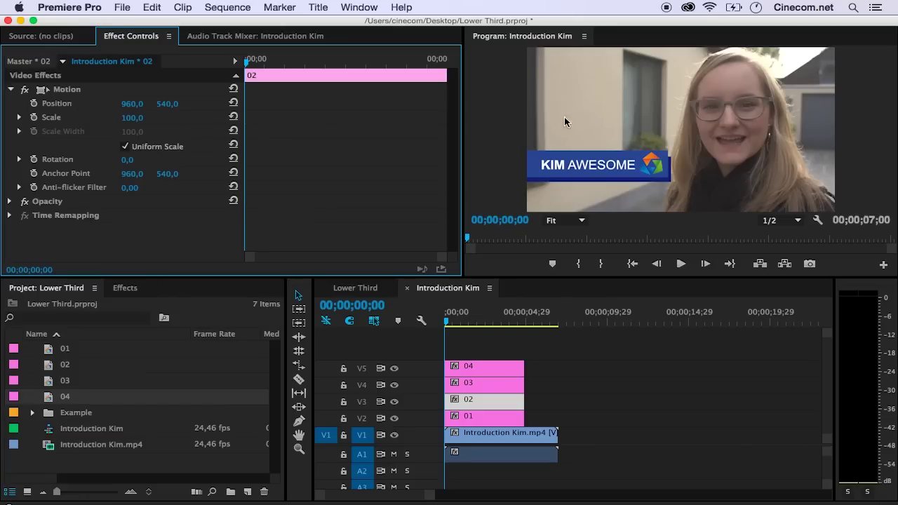
pyautogui.click(33, 104)
pyautogui.click(246, 106)
pyautogui.moveTo(247, 106); pyautogui.dragTo(273, 107)
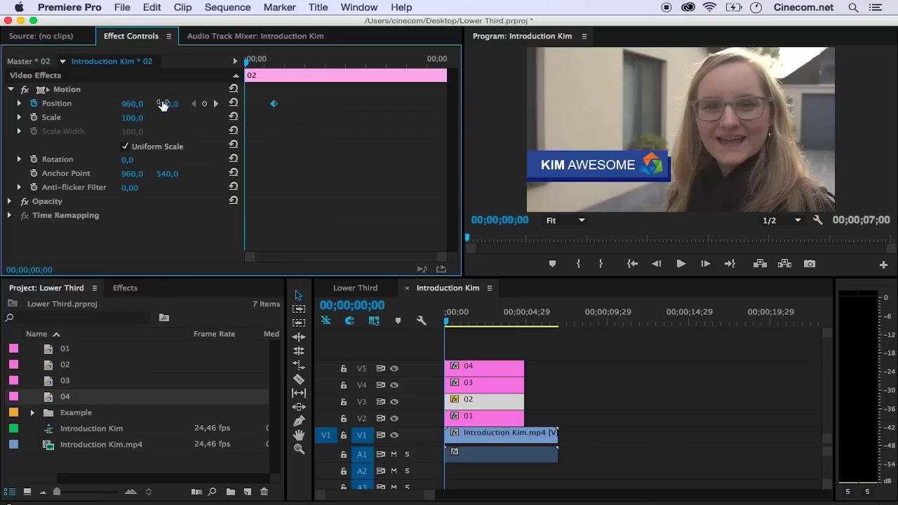
# Set title 02's horizontal Position to 81 at the clip start and play back the slide-in
pyautogui.moveTo(146, 107); pyautogui.dragTo(72, 106)
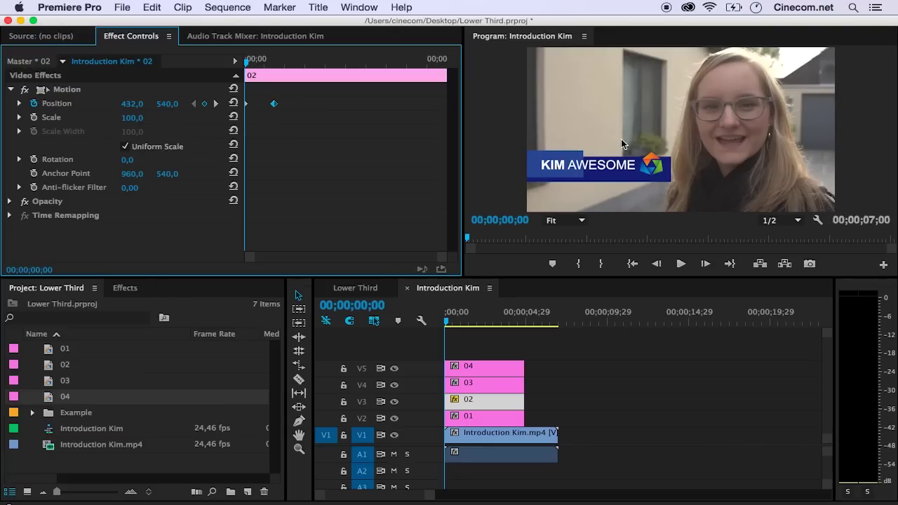
pyautogui.moveTo(133, 104); pyautogui.dragTo(89, 104)
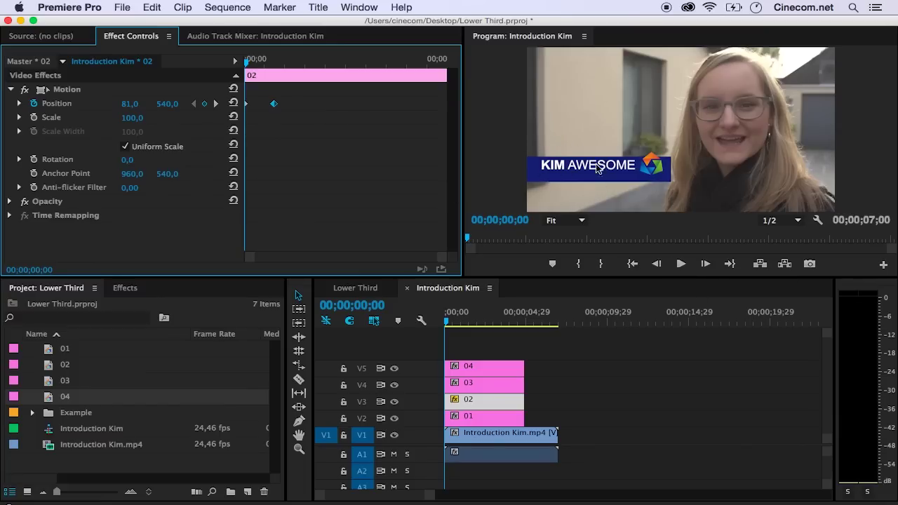
pyautogui.click(681, 263)
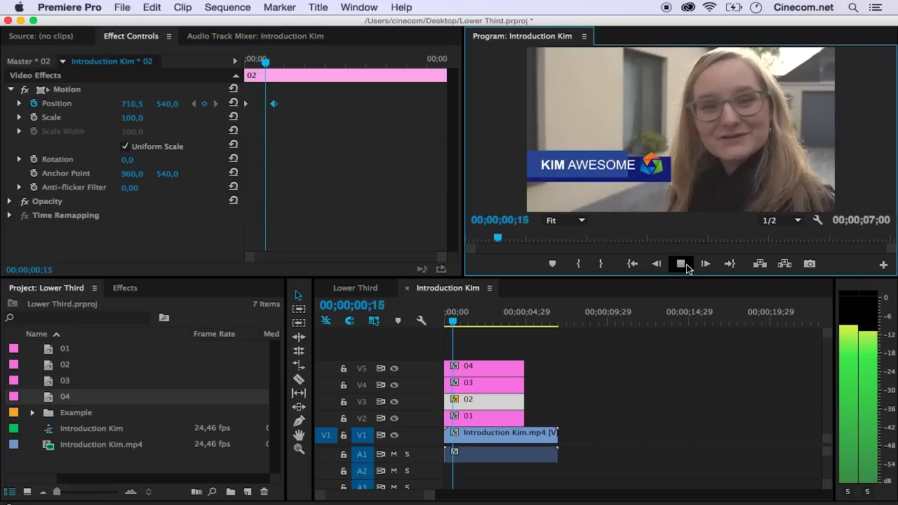
pyautogui.click(681, 264)
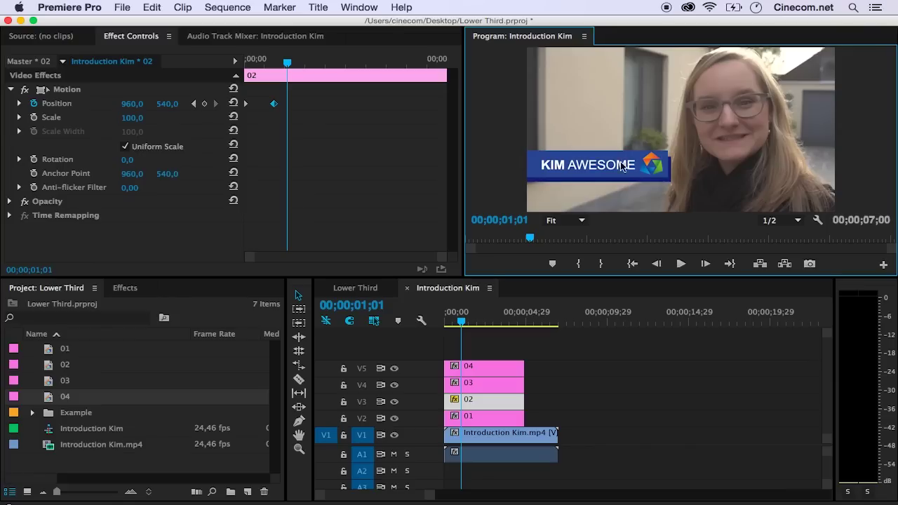
# Move title 02's ending Position keyframe earlier to 00;00;00;17 and place the playhead on it
pyautogui.click(274, 105)
pyautogui.moveTo(273, 105)
pyautogui.mouseDown()
pyautogui.moveTo(260, 104)
pyautogui.moveTo(300, 110)
pyautogui.moveTo(269, 113)
pyautogui.mouseUp()
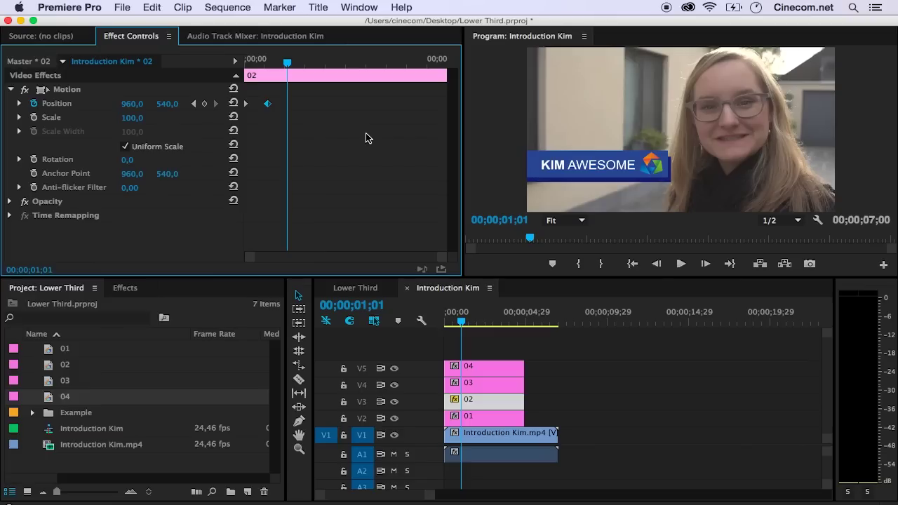
pyautogui.moveTo(288, 65); pyautogui.dragTo(268, 67)
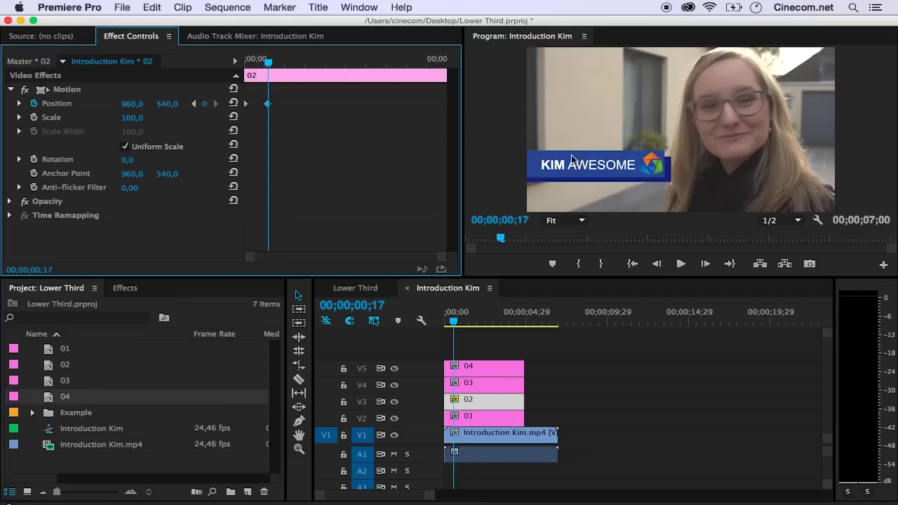
# Turn on Position keyframing for title 01 at 00;00;00;17 and move that keyframe slightly later
pyautogui.click(494, 419)
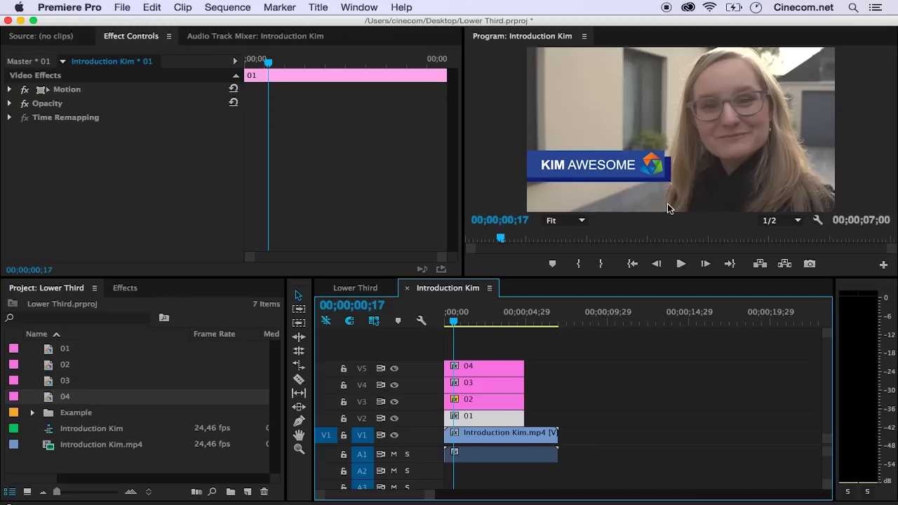
pyautogui.click(10, 90)
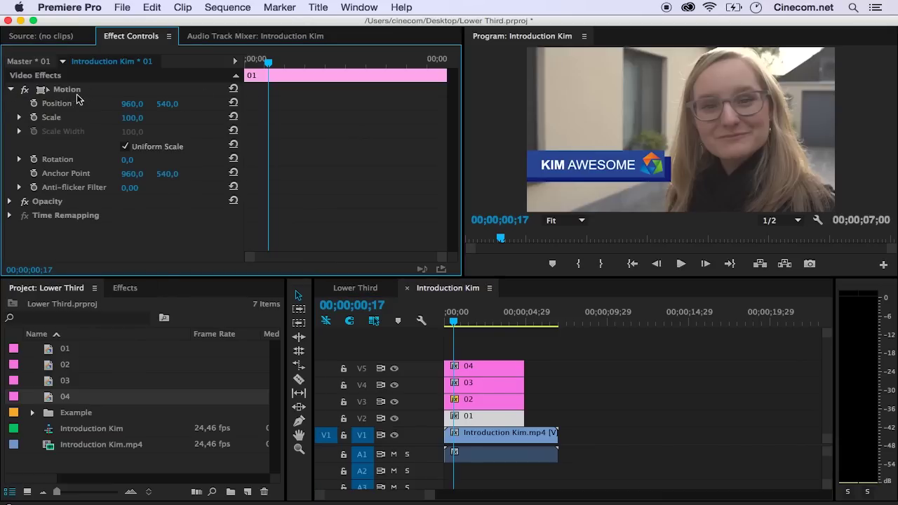
pyautogui.click(34, 103)
pyautogui.moveTo(270, 107); pyautogui.dragTo(290, 107)
# Shift title 01 behind the lighter rectangle to Position 911.9, 505 at 00;00;00;17 and play back the animation
pyautogui.click(66, 90)
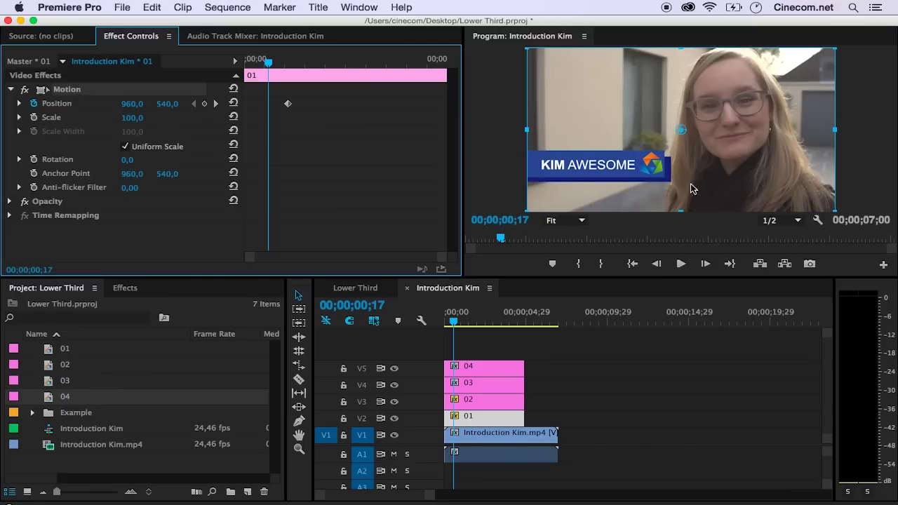
pyautogui.moveTo(703, 160); pyautogui.dragTo(699, 153)
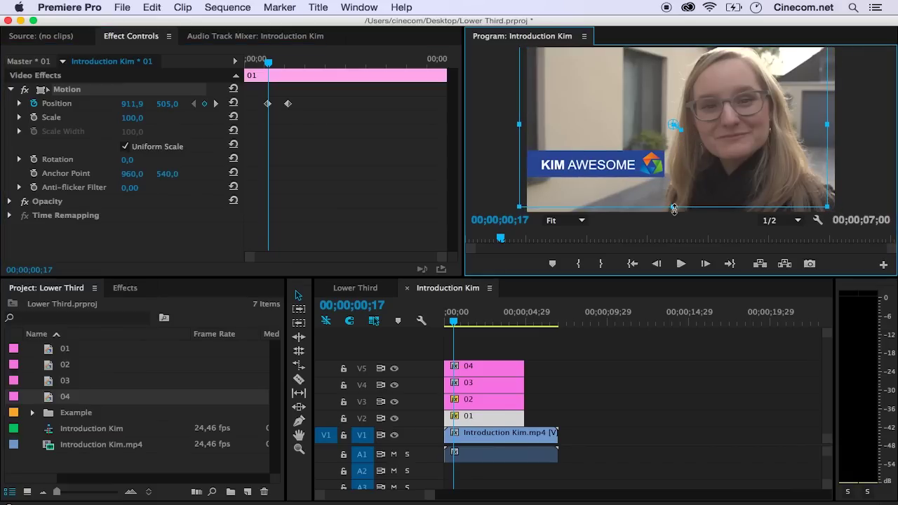
pyautogui.click(681, 263)
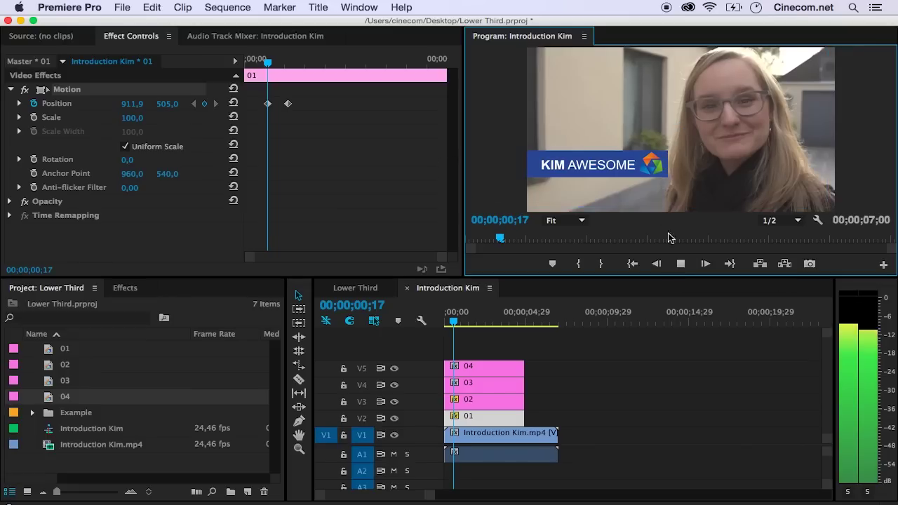
pyautogui.press('space')
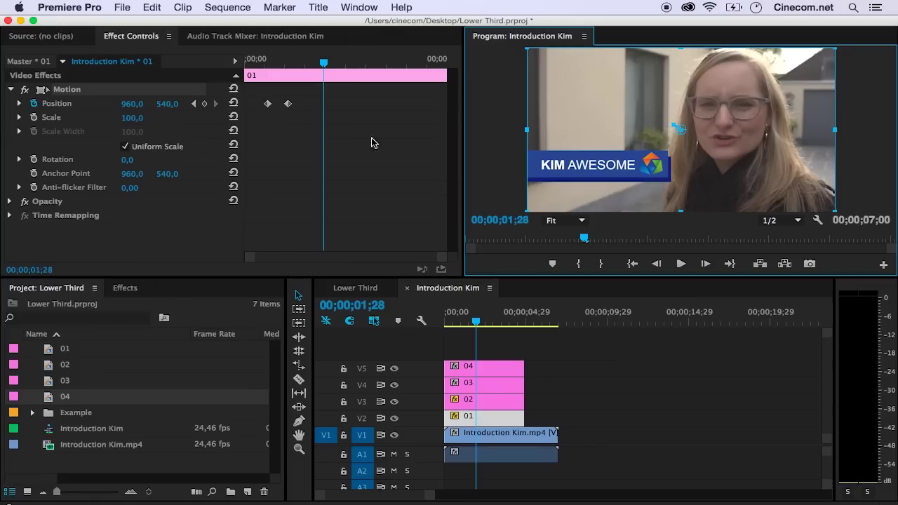
# Move title 01's ending Position keyframe closer to its starting keyframe and check the frames before the animation
pyautogui.moveTo(288, 104); pyautogui.dragTo(276, 104)
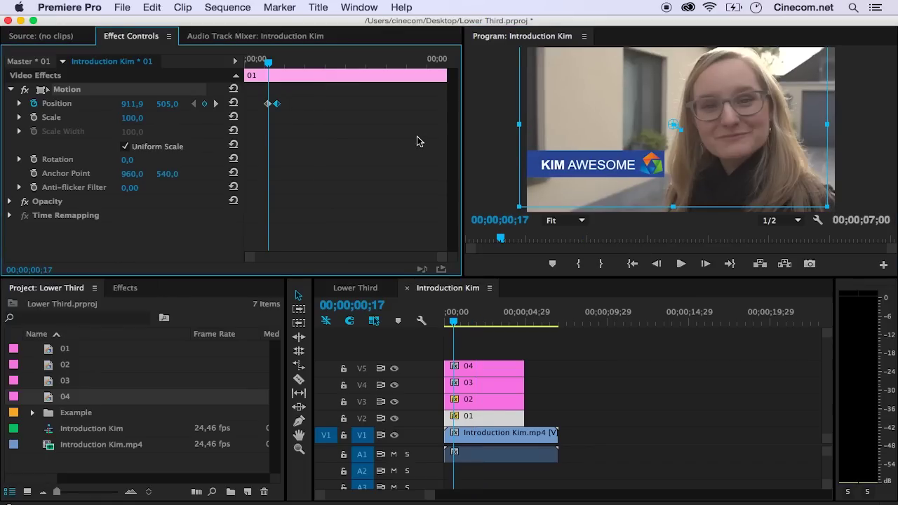
pyautogui.moveTo(268, 63)
pyautogui.mouseDown()
pyautogui.moveTo(242, 62)
pyautogui.moveTo(255, 63)
pyautogui.mouseUp()
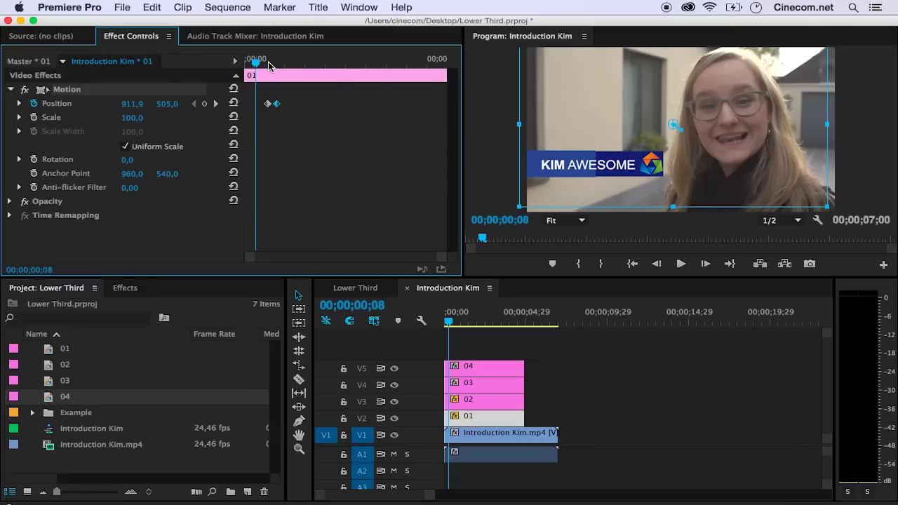
# Trim the start of title 01 on V2 to the first Position keyframe at 00;00;00;17
pyautogui.moveTo(257, 60); pyautogui.dragTo(268, 61)
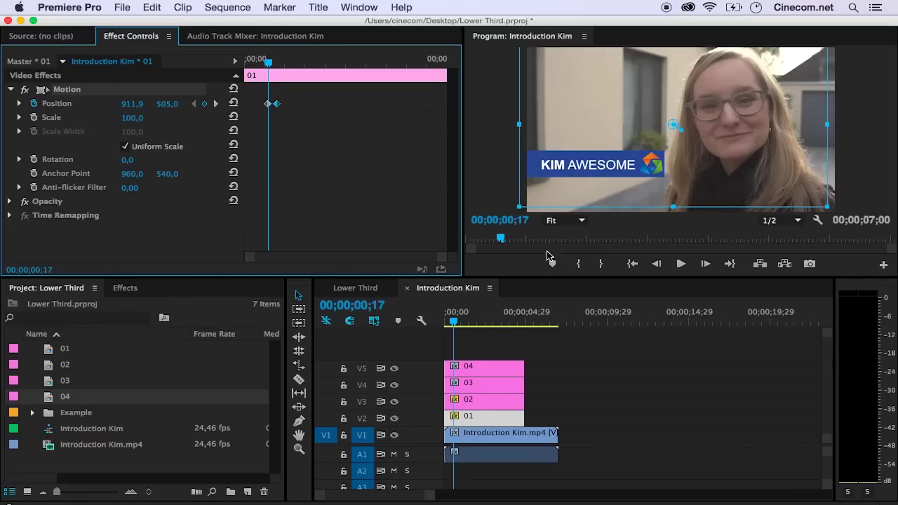
pyautogui.click(447, 419)
pyautogui.moveTo(447, 419); pyautogui.dragTo(455, 419)
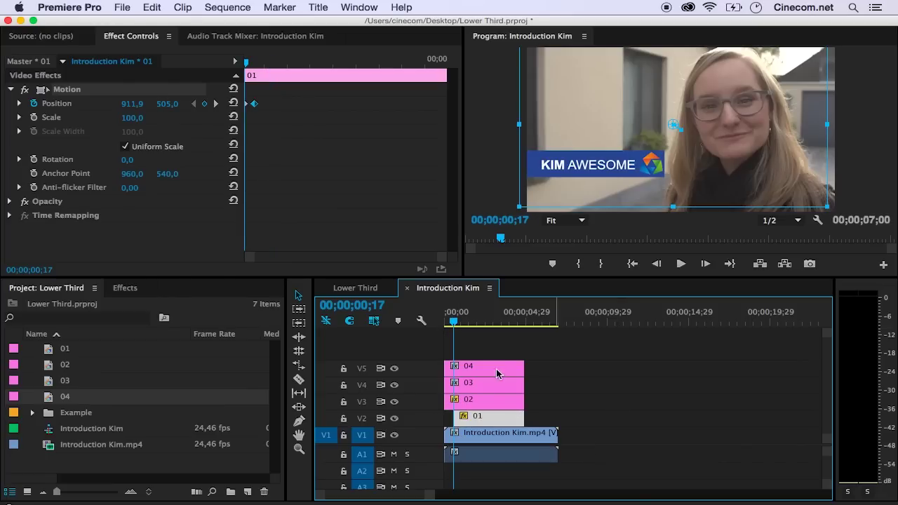
# Return to the start of the sequence and play back the banner animation to 00;00;01;03
pyautogui.moveTo(455, 323); pyautogui.dragTo(445, 321)
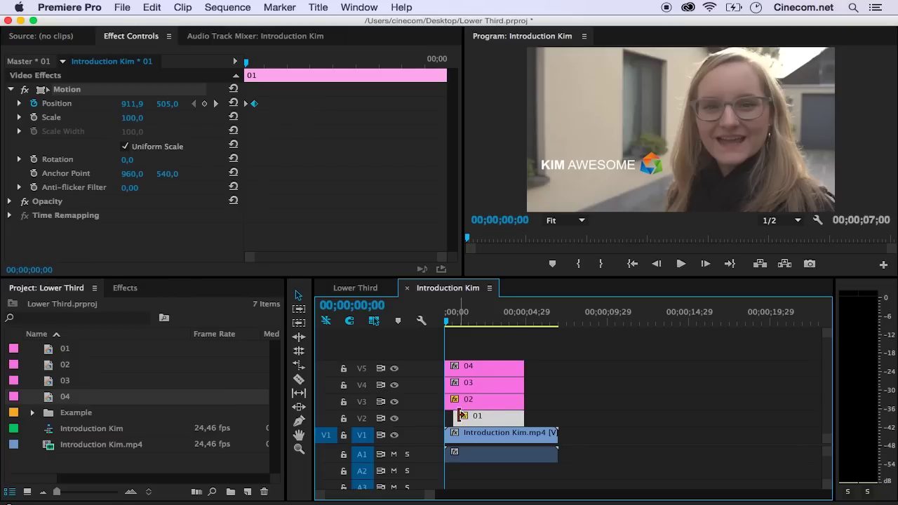
pyautogui.moveTo(454, 418); pyautogui.dragTo(450, 419)
pyautogui.click(458, 351)
pyautogui.press('space')
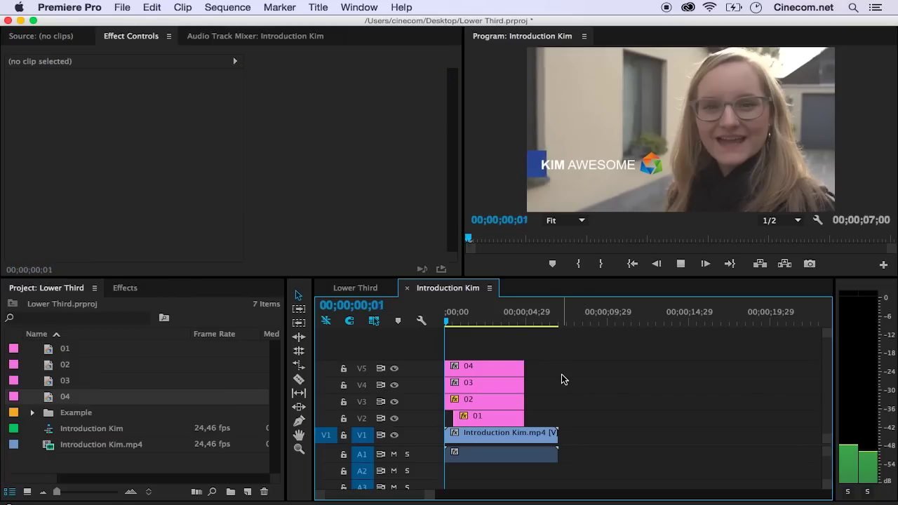
pyautogui.press('space')
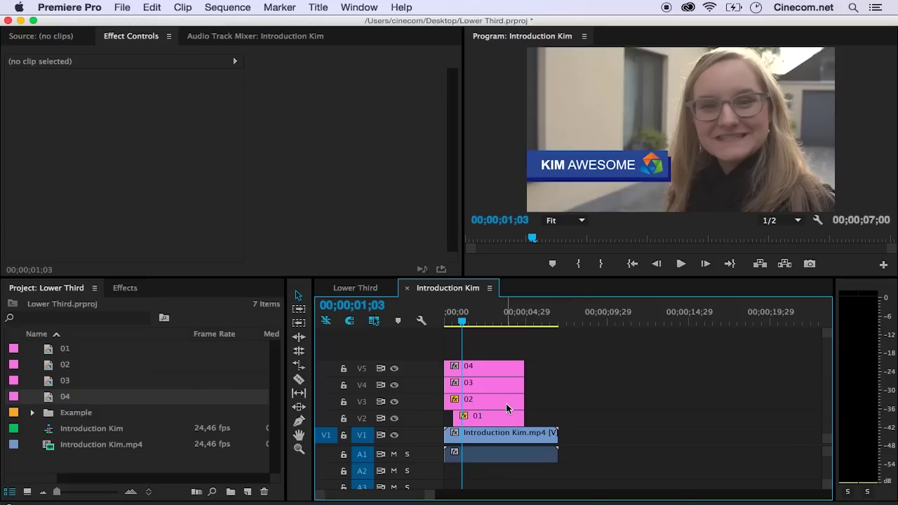
# Briefly hide and show tracks V4 and V5 to identify the name and logo layers, selecting title 04
pyautogui.click(489, 388)
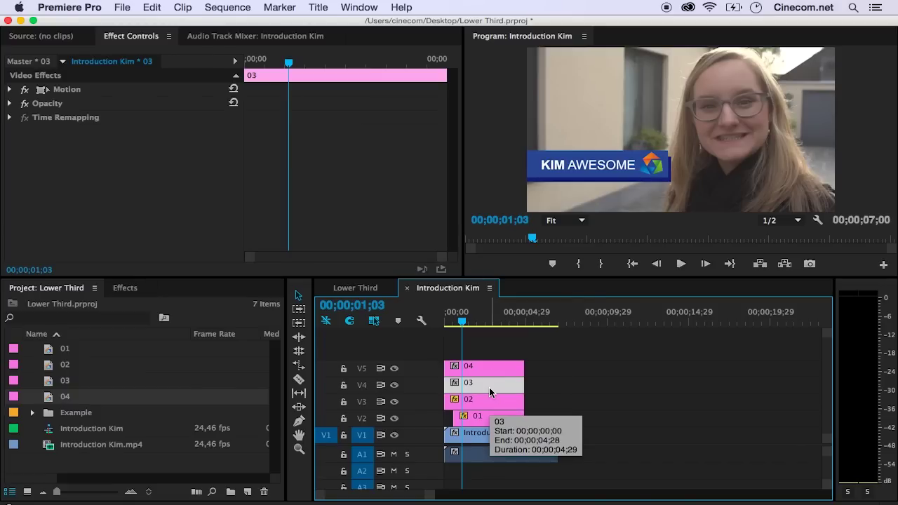
pyautogui.click(395, 386)
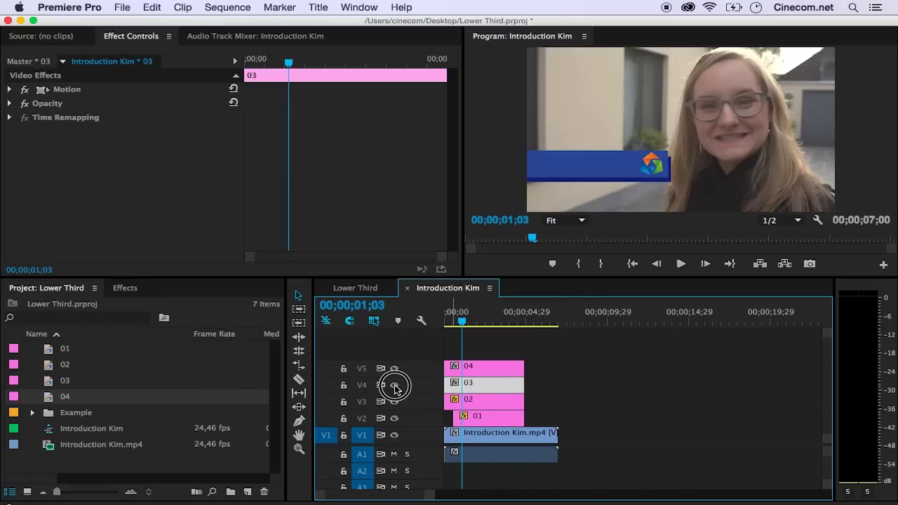
pyautogui.click(395, 386)
pyautogui.click(481, 370)
pyautogui.click(393, 370)
pyautogui.click(393, 370)
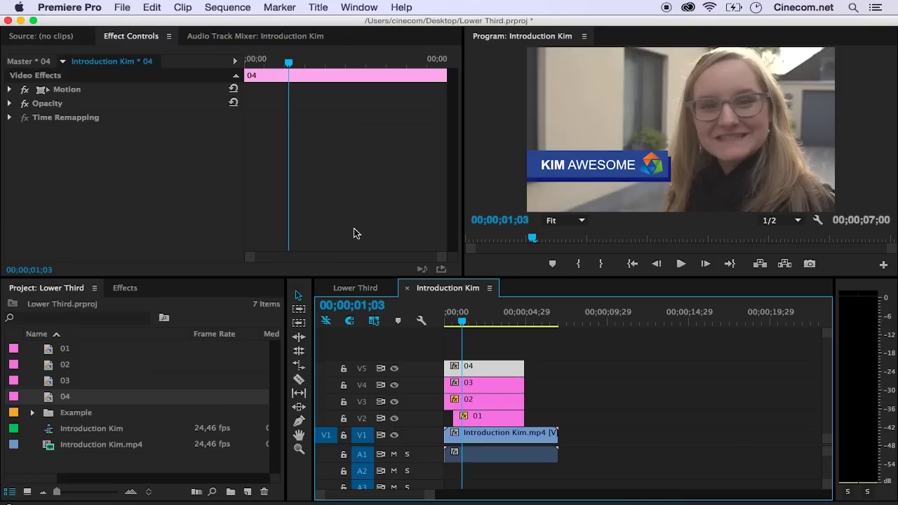
# Turn on Position keyframing for title 04, move that keyframe later, and set Position X to 70 at 00;00;01;03
pyautogui.click(9, 89)
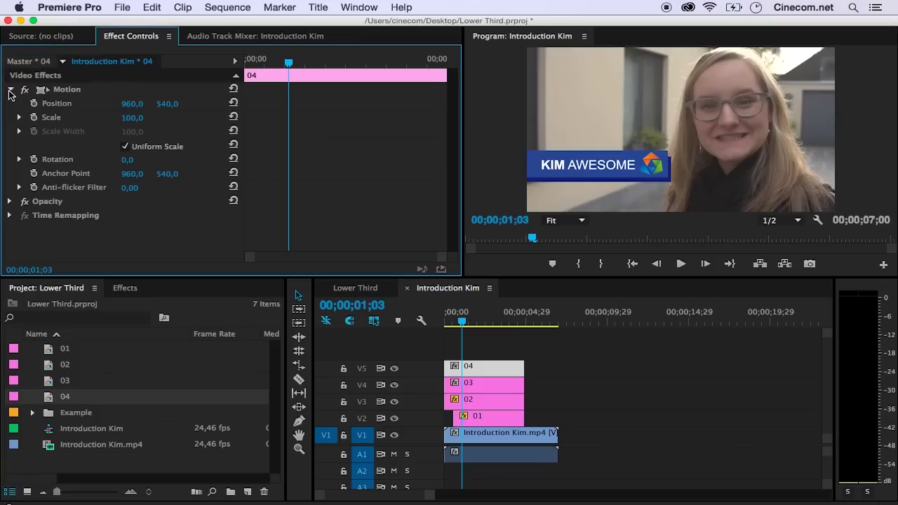
pyautogui.click(34, 103)
pyautogui.moveTo(291, 108); pyautogui.dragTo(318, 106)
pyautogui.moveTo(142, 109); pyautogui.dragTo(136, 104)
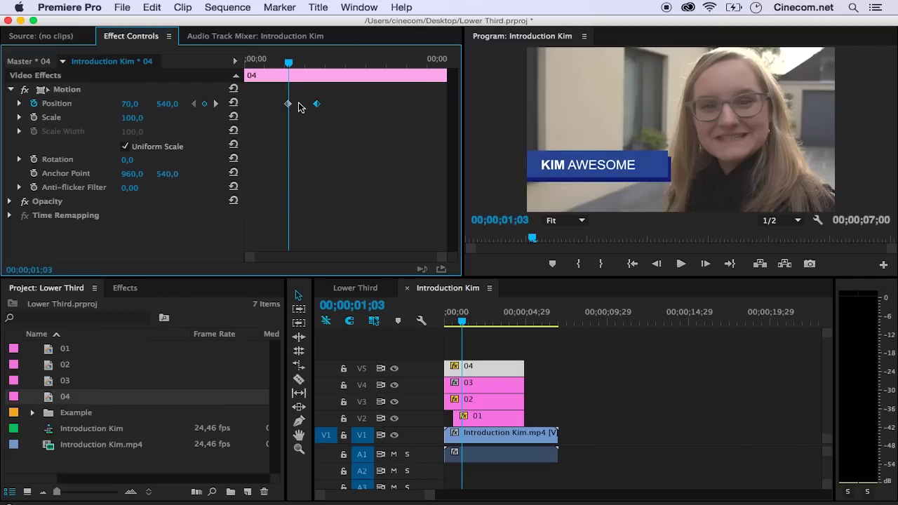
# Move title 04's ending Position keyframe closer to its starting keyframe and play back the logo animation
pyautogui.moveTo(317, 104); pyautogui.dragTo(305, 106)
pyautogui.press('space')
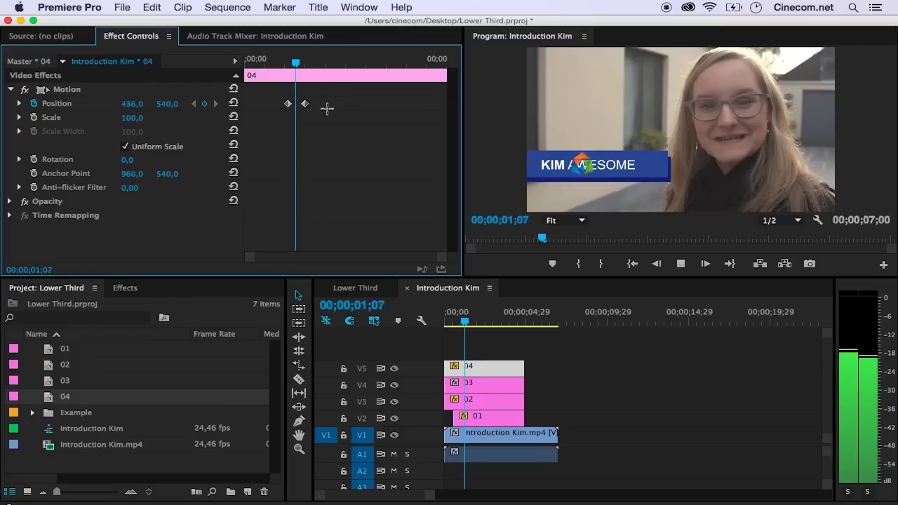
pyautogui.press('space')
pyautogui.click(291, 61)
pyautogui.press('space')
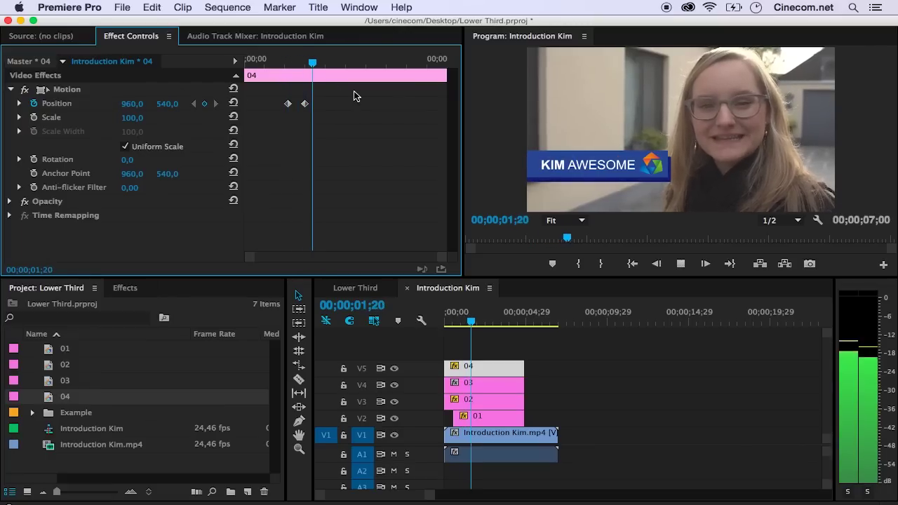
pyautogui.press('space')
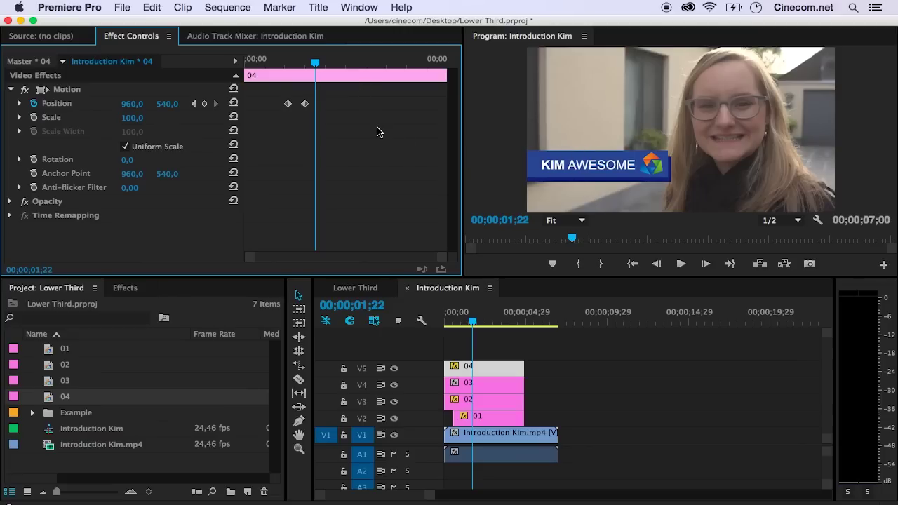
# Find the Crop effect by searching for crop and apply it to title 03 on V4
pyautogui.click(490, 384)
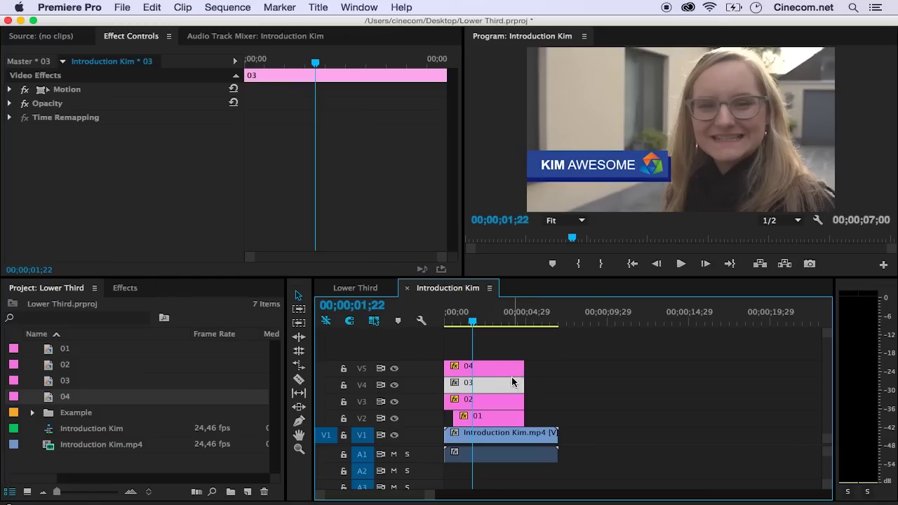
pyautogui.click(127, 289)
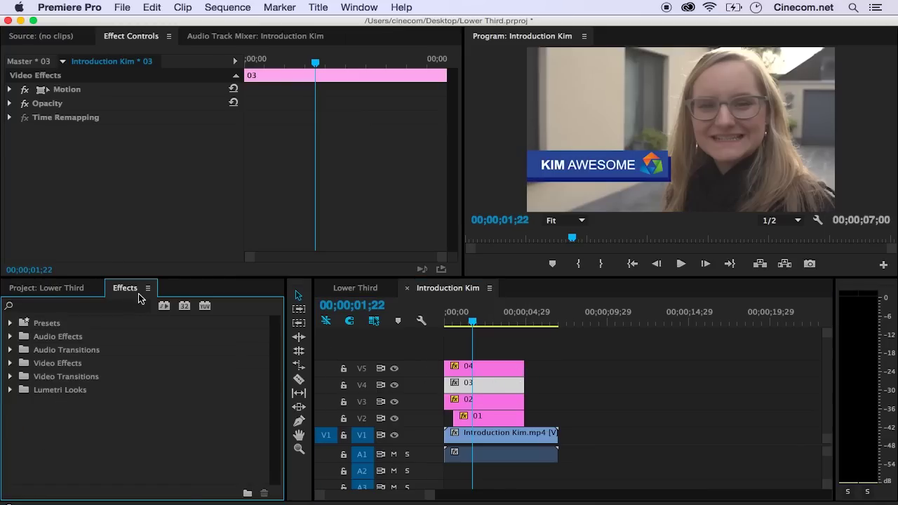
pyautogui.click(126, 307)
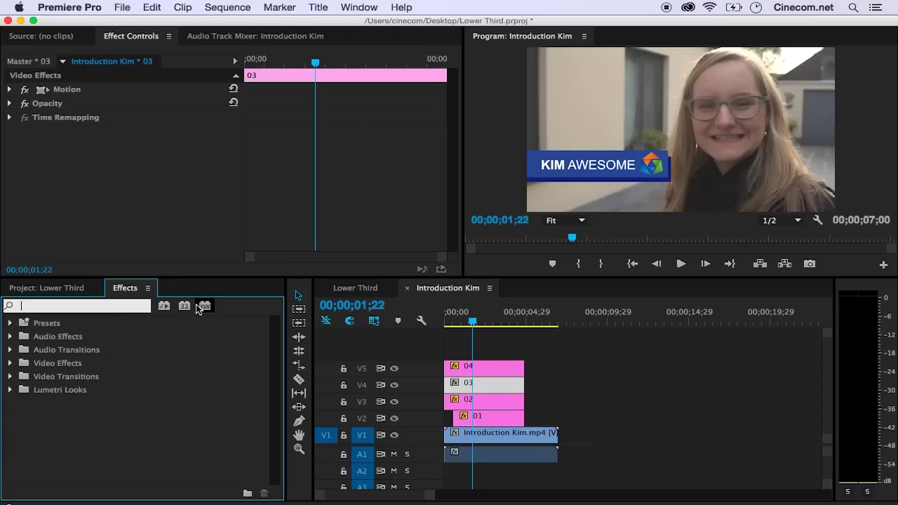
pyautogui.write('crop')
pyautogui.click(38, 398)
pyautogui.moveTo(38, 398); pyautogui.dragTo(459, 382)
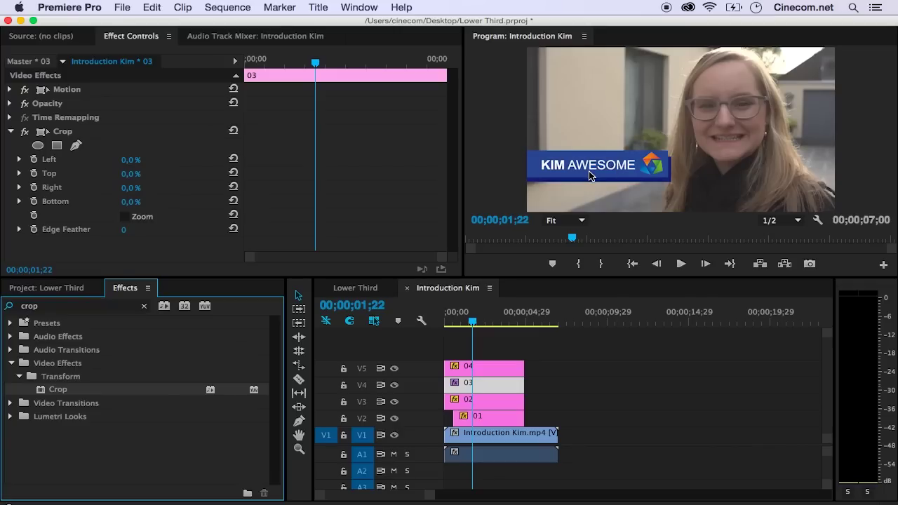
# Crop title 03's right side to 99,5 % at 00;00;01;04 so the name is hidden, and turn on keyframing for it
pyautogui.click(74, 132)
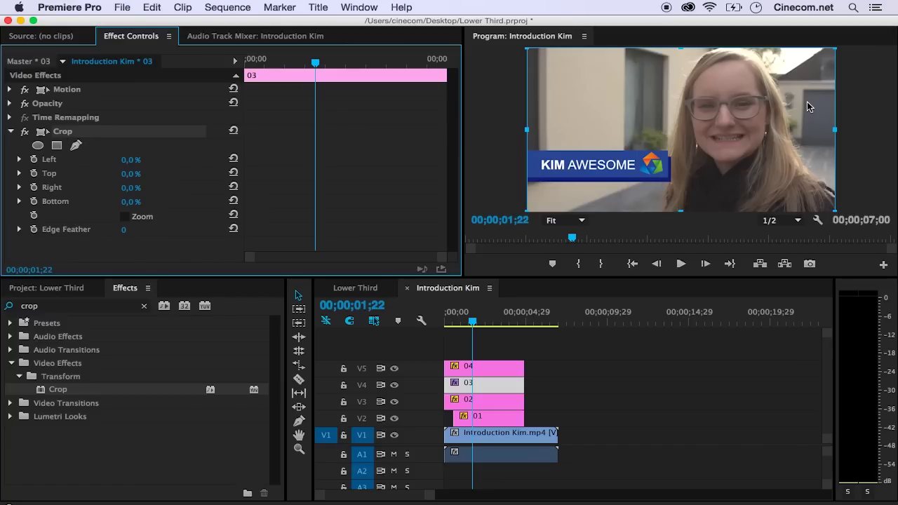
pyautogui.moveTo(837, 131); pyautogui.dragTo(598, 117)
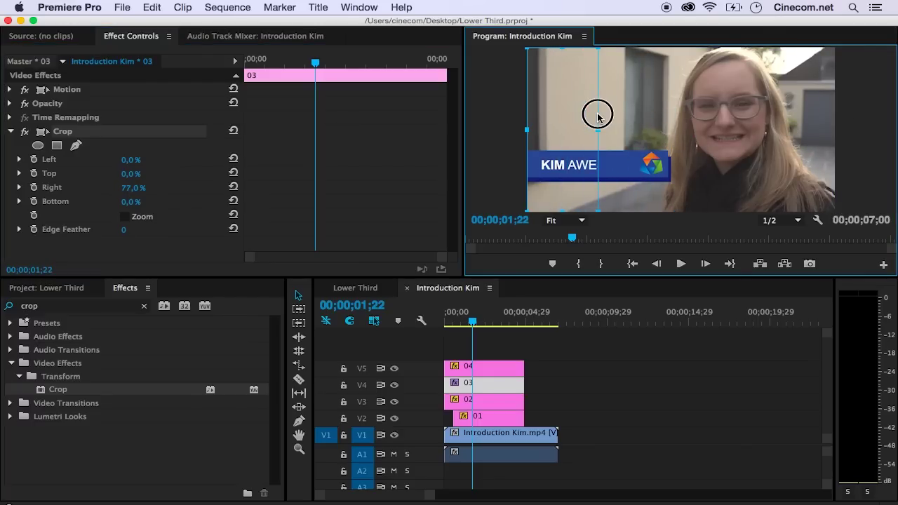
pyautogui.click(468, 321)
pyautogui.moveTo(468, 322); pyautogui.dragTo(464, 323)
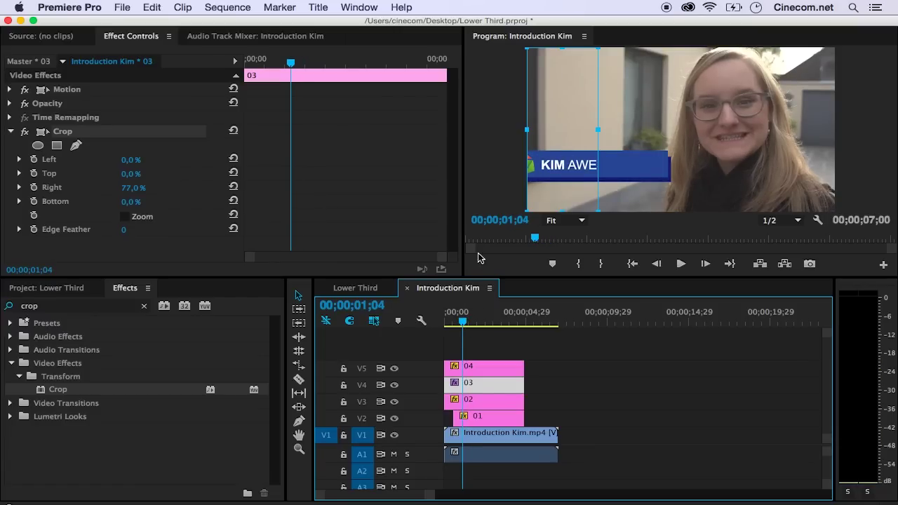
pyautogui.moveTo(600, 130); pyautogui.dragTo(528, 128)
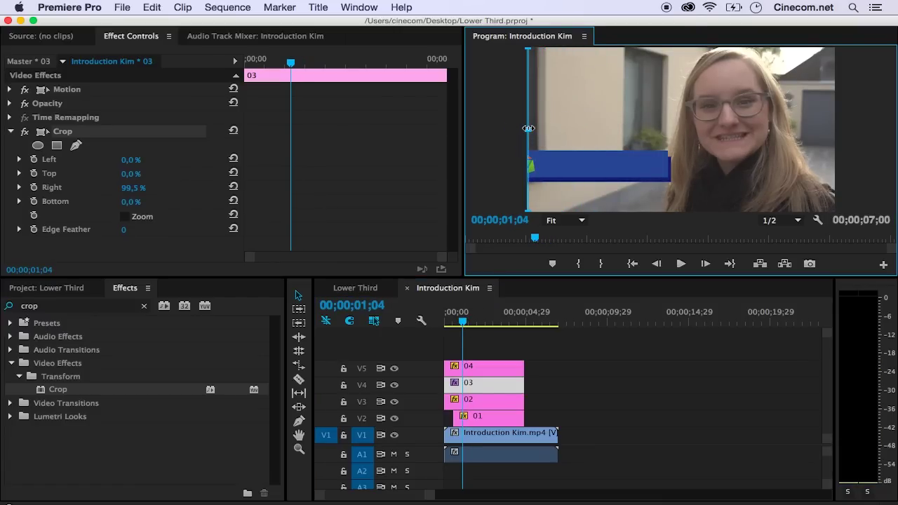
pyautogui.click(34, 188)
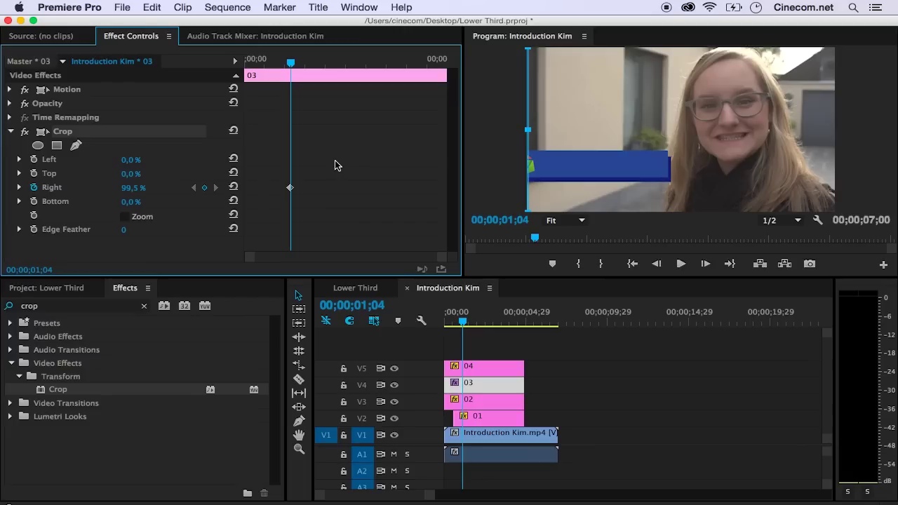
# Keyframe title 03's right crop frame by frame to follow the moving logo, from 96,4 % at 00;00;01;05 to 59,9 % at 00;00;01;15
pyautogui.press('Right')
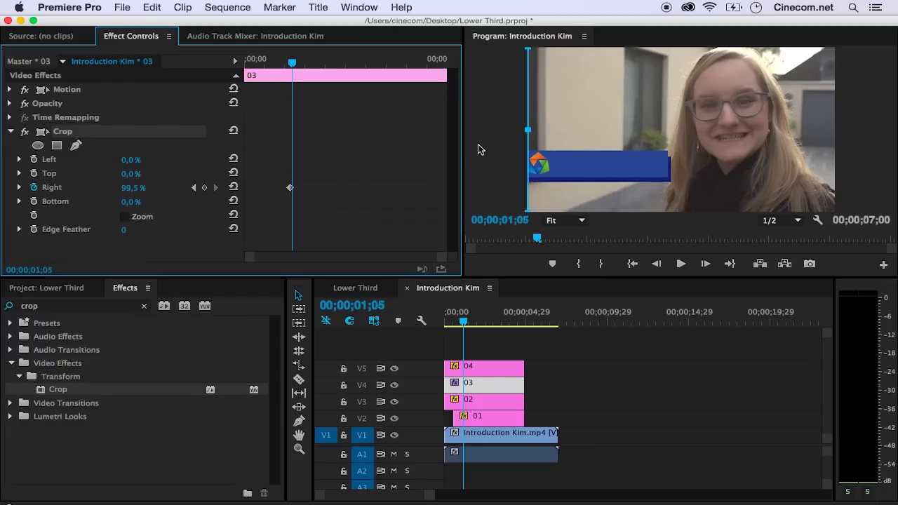
pyautogui.click(535, 128)
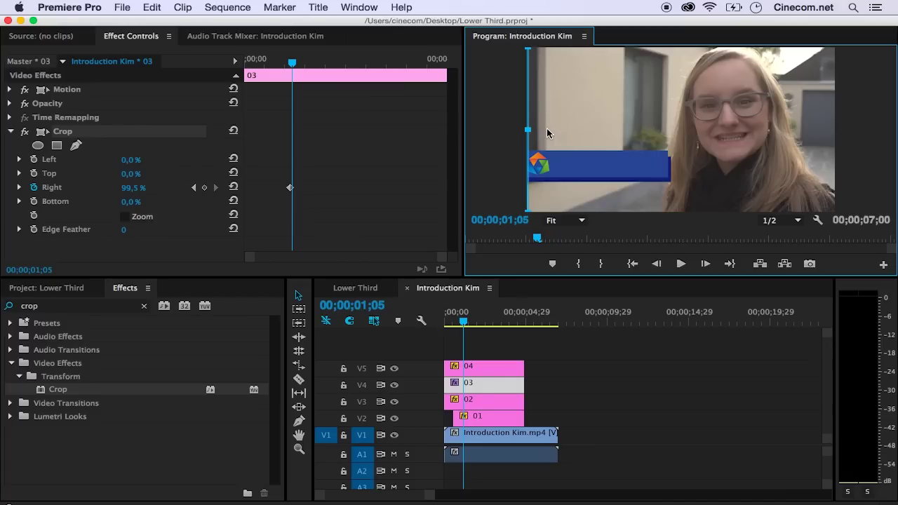
pyautogui.moveTo(529, 129); pyautogui.dragTo(538, 130)
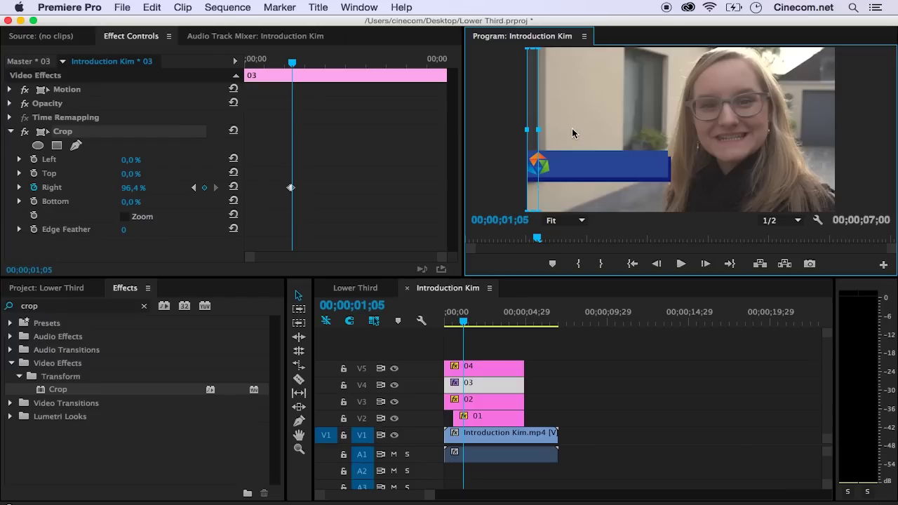
pyautogui.press('Right')
pyautogui.moveTo(538, 129); pyautogui.dragTo(652, 131)
pyautogui.press('Right')
pyautogui.press('Right')
pyautogui.press('Right')
pyautogui.press('Right')
pyautogui.press('Right')
pyautogui.press('Right')
pyautogui.press('Right')
pyautogui.press('Right')
pyautogui.press('Right')
pyautogui.press('Right')
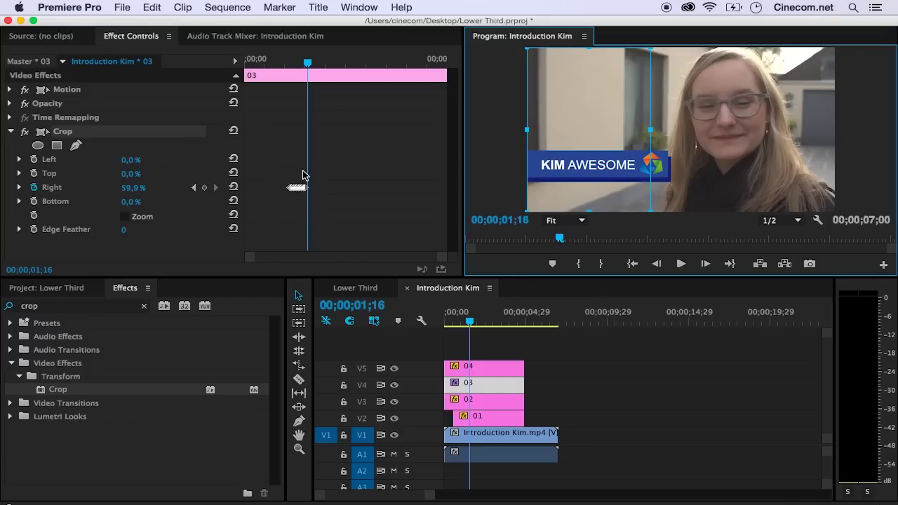
# Step back and forth through title 03's cropped frames to check that the name follows the logo
pyautogui.press('Left')
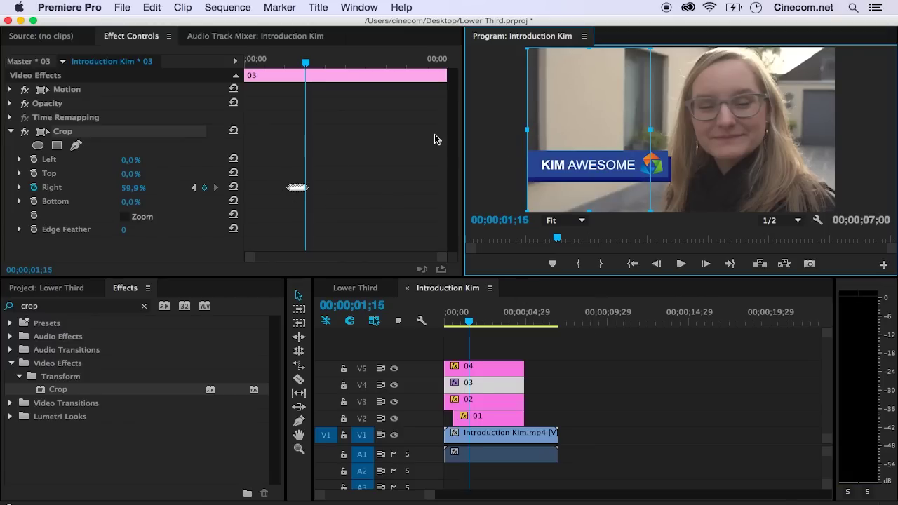
pyautogui.press('Left')
pyautogui.press('Left')
pyautogui.press('Left')
pyautogui.press('Left')
pyautogui.press('Left')
pyautogui.press('Left')
pyautogui.press('Left')
pyautogui.press('Left')
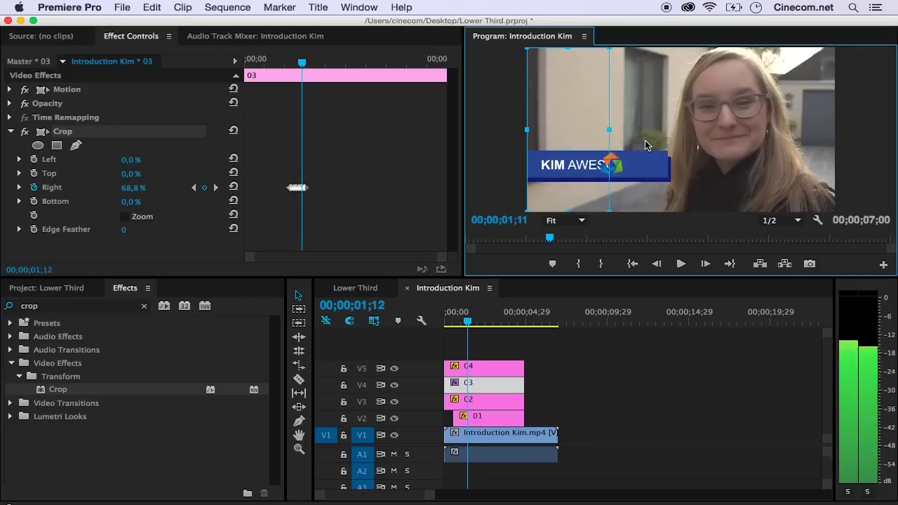
pyautogui.press('Right')
pyautogui.press('Right')
pyautogui.press('Right')
pyautogui.press('Right')
pyautogui.press('Right')
pyautogui.click(590, 376)
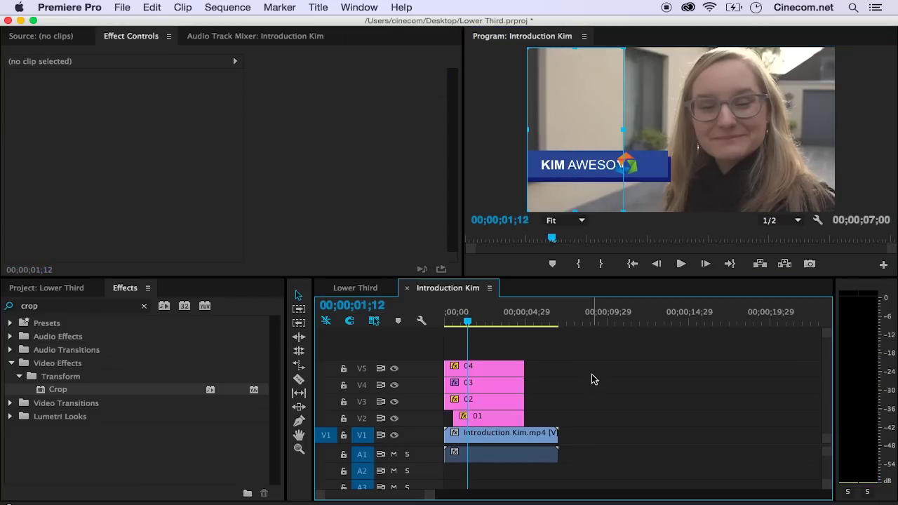
# Play the animation from the start and trim the ends of all four title clips to 00;00;03;00
pyautogui.moveTo(468, 321); pyautogui.dragTo(446, 321)
pyautogui.press('space')
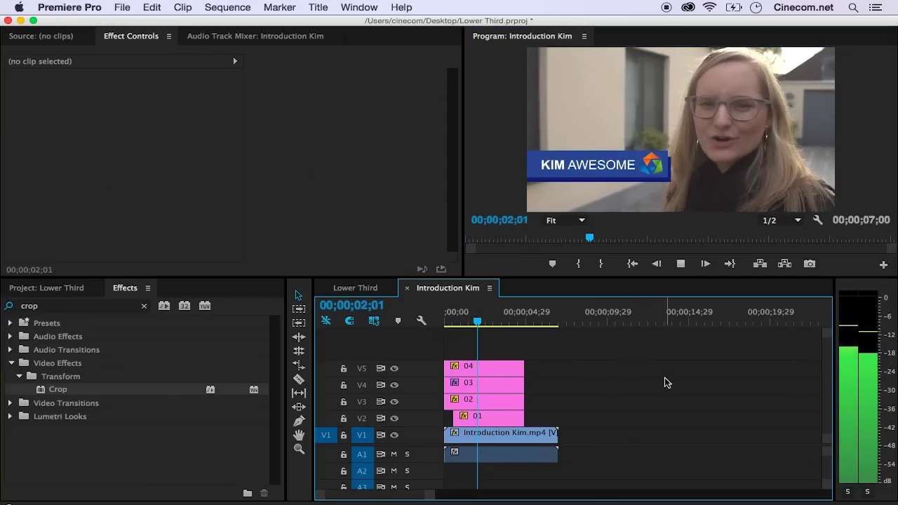
pyautogui.press('space')
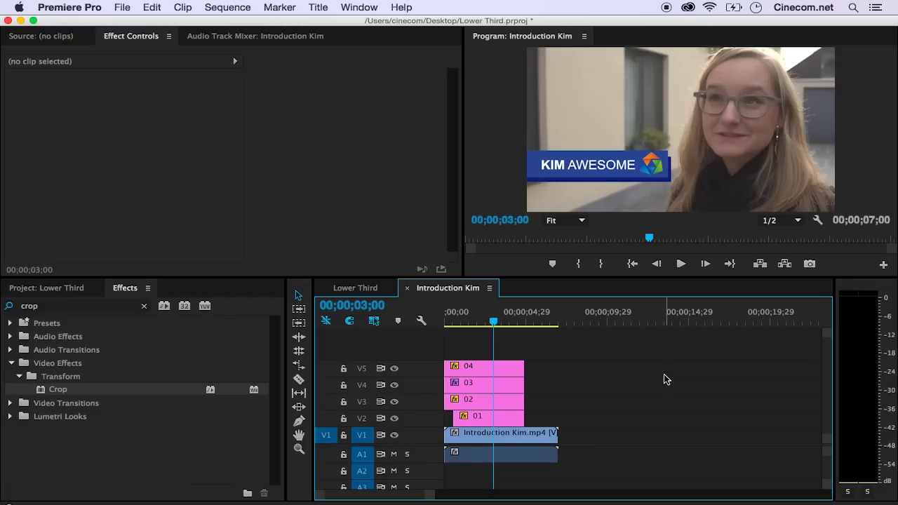
pyautogui.moveTo(541, 349); pyautogui.dragTo(460, 417)
pyautogui.moveTo(523, 385); pyautogui.dragTo(493, 385)
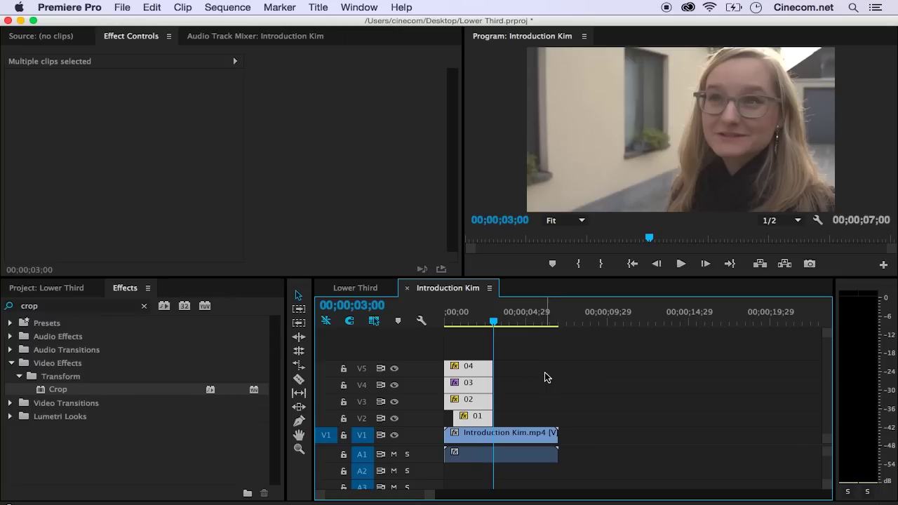
# Nest the four title clips into a sequence named Lower Third and return to the start of the timeline
pyautogui.rightClick(481, 385)
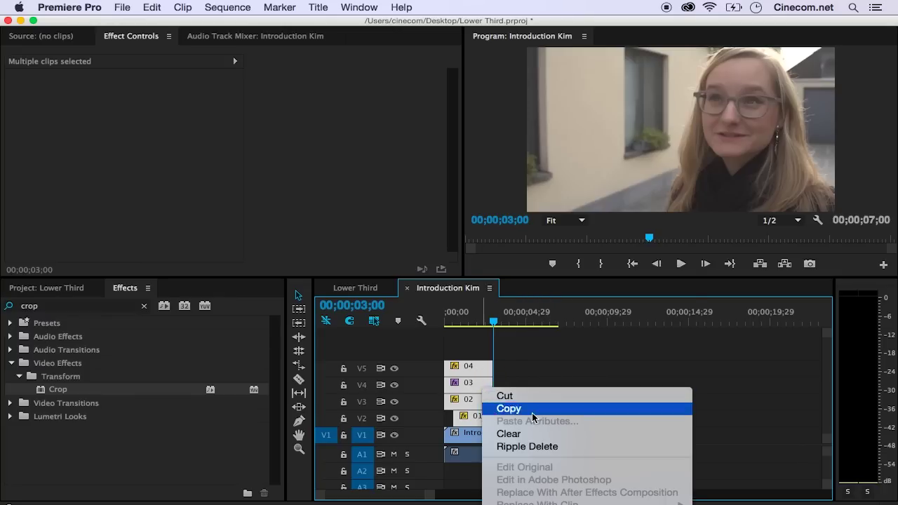
pyautogui.scroll(-5, 491, 411)
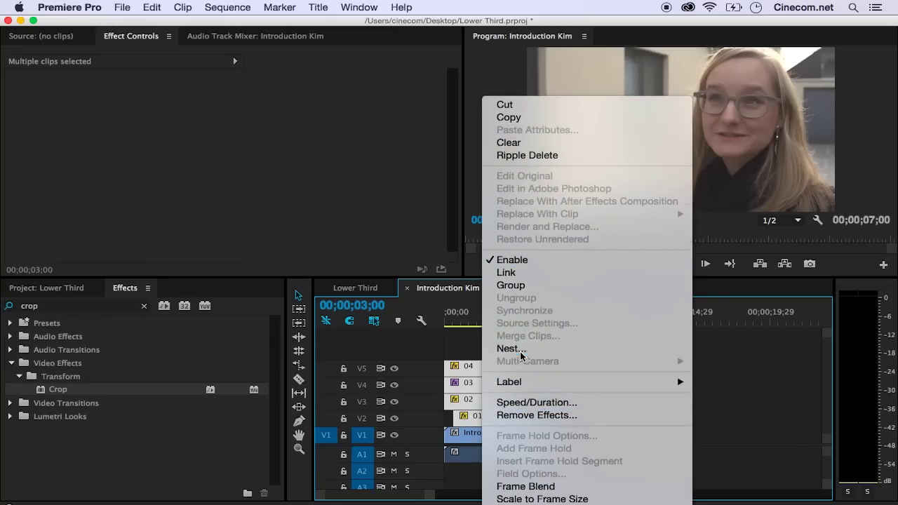
pyautogui.click(517, 348)
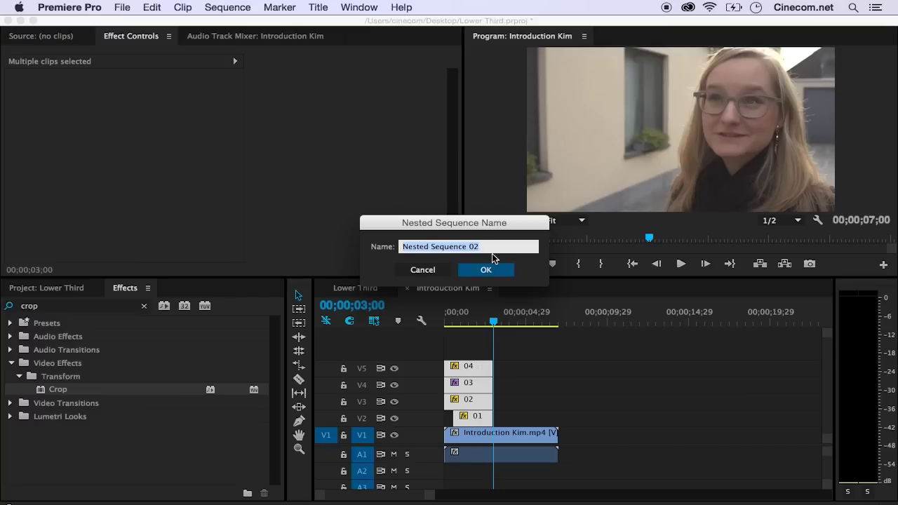
pyautogui.write('Lower Third')
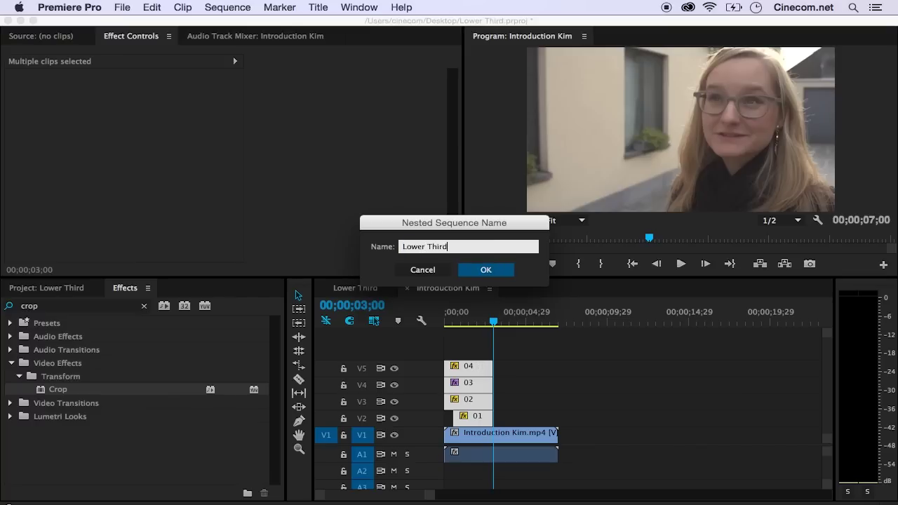
pyautogui.click(503, 270)
pyautogui.press('Home')
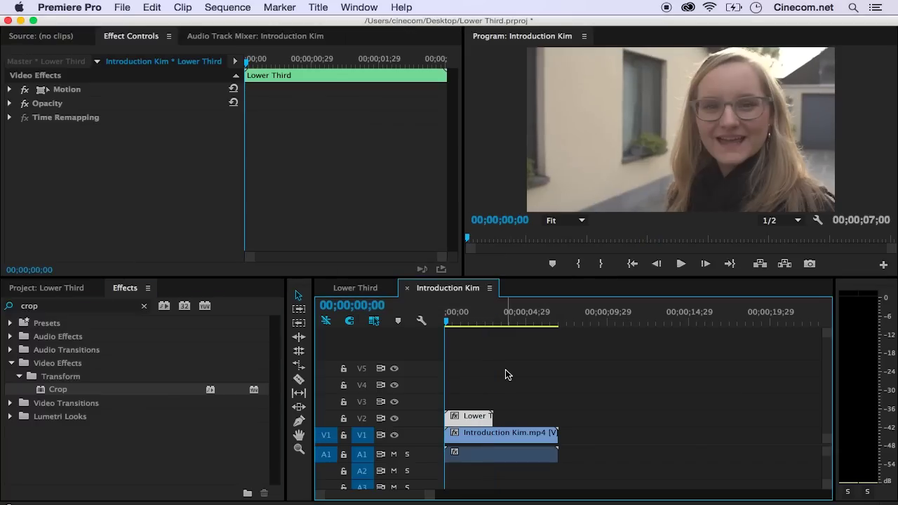
# Play the banner over the interview clip, inspect the four title layers inside the Lower Third nest, and return to the interview sequence
pyautogui.press('space')
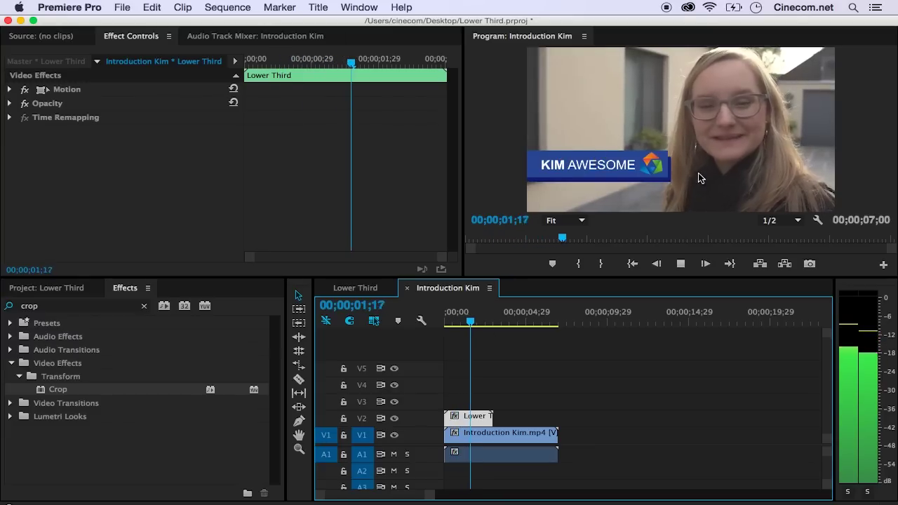
pyautogui.press('space')
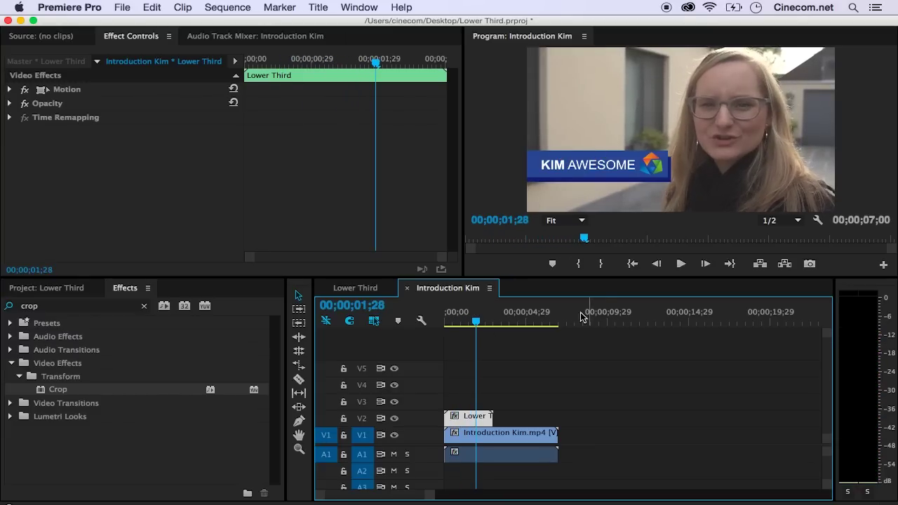
pyautogui.doubleClick(469, 420)
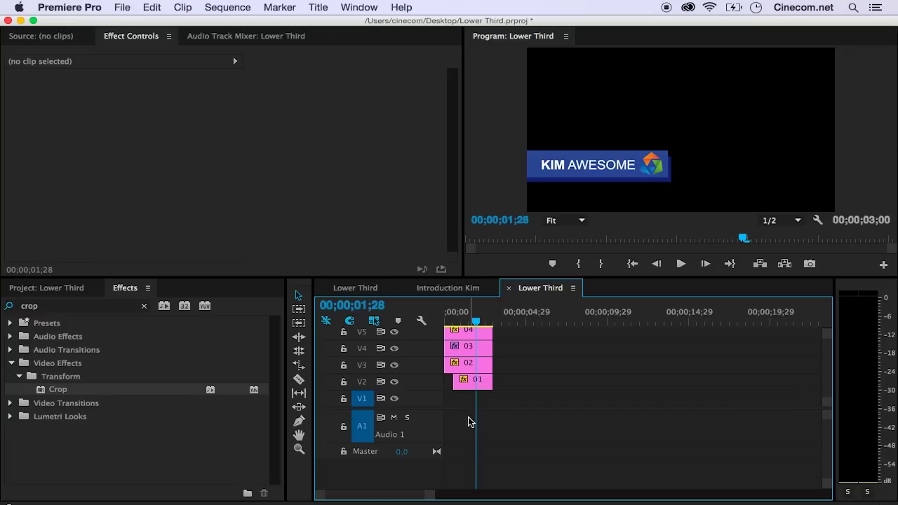
pyautogui.moveTo(517, 390); pyautogui.dragTo(453, 335)
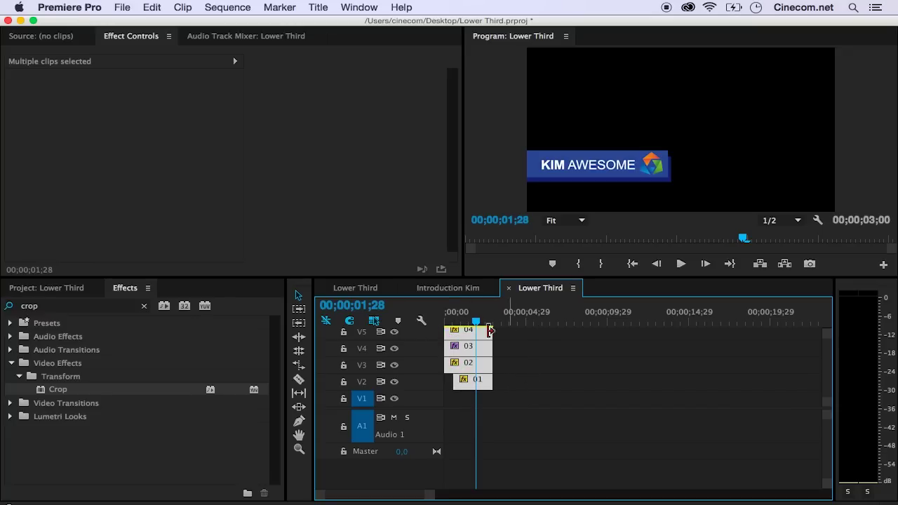
pyautogui.click(446, 290)
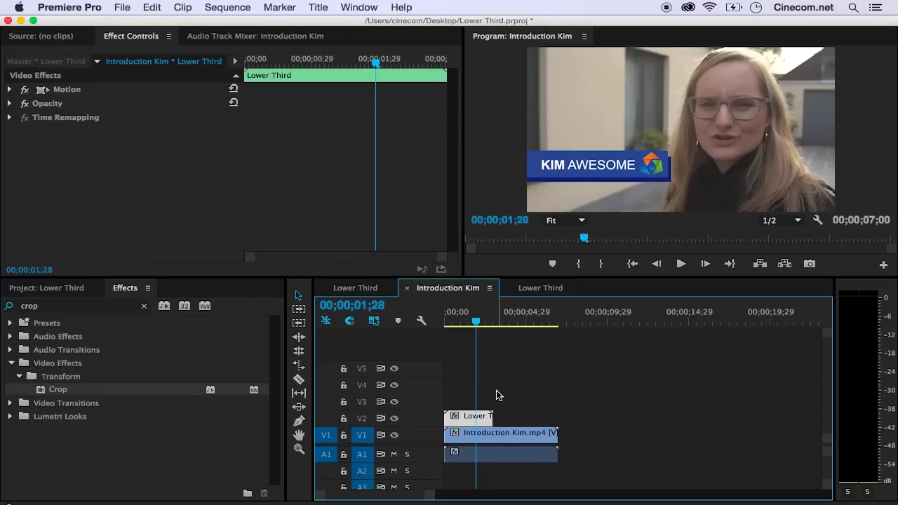
# Copy the Lower Third nest and paste it at 00;00;03;00 with only track V2 targeted
pyautogui.rightClick(474, 424)
pyautogui.click(524, 449)
pyautogui.moveTo(476, 323); pyautogui.dragTo(494, 323)
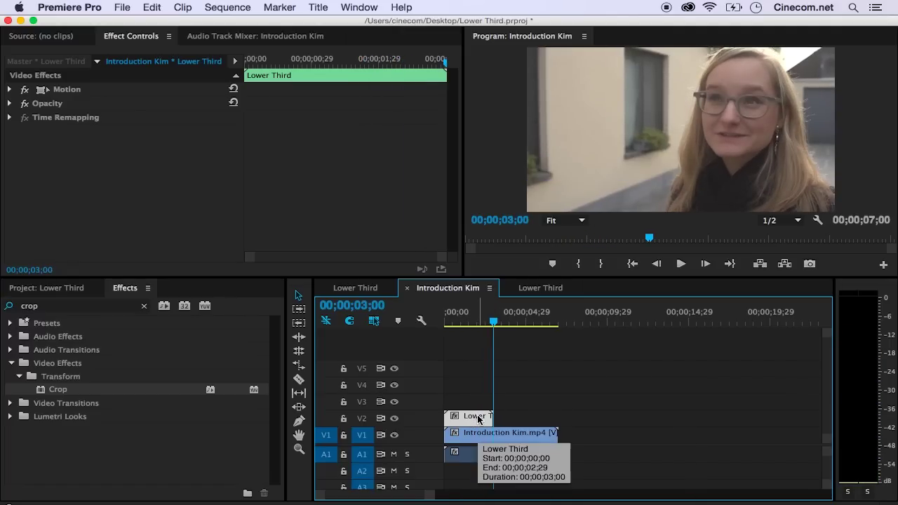
pyautogui.click(364, 424)
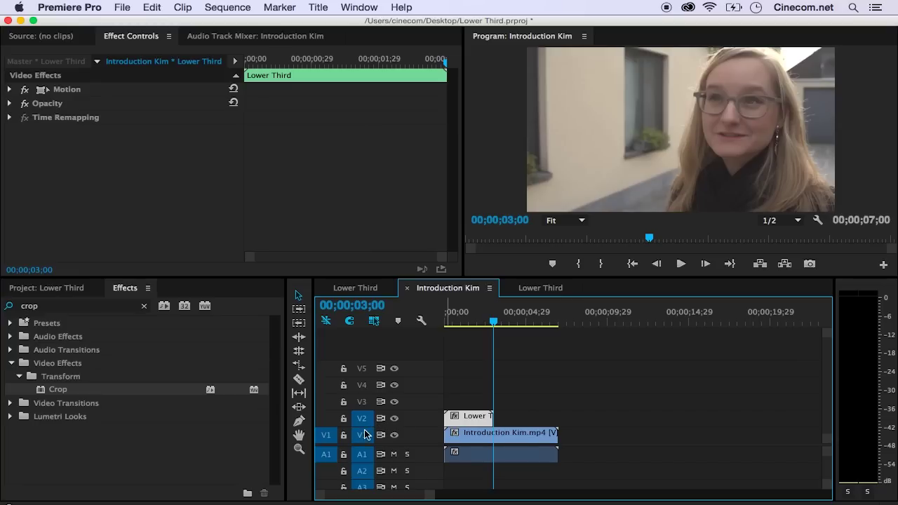
pyautogui.click(363, 436)
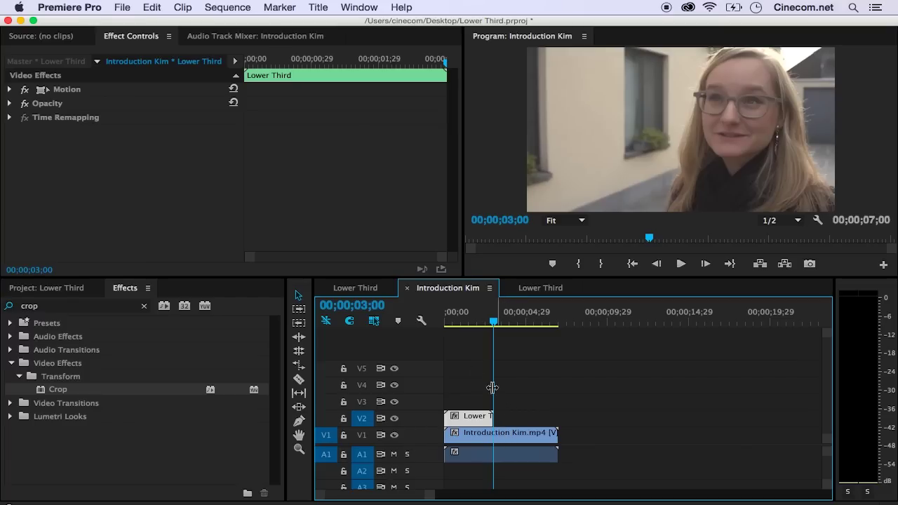
pyautogui.click(152, 7)
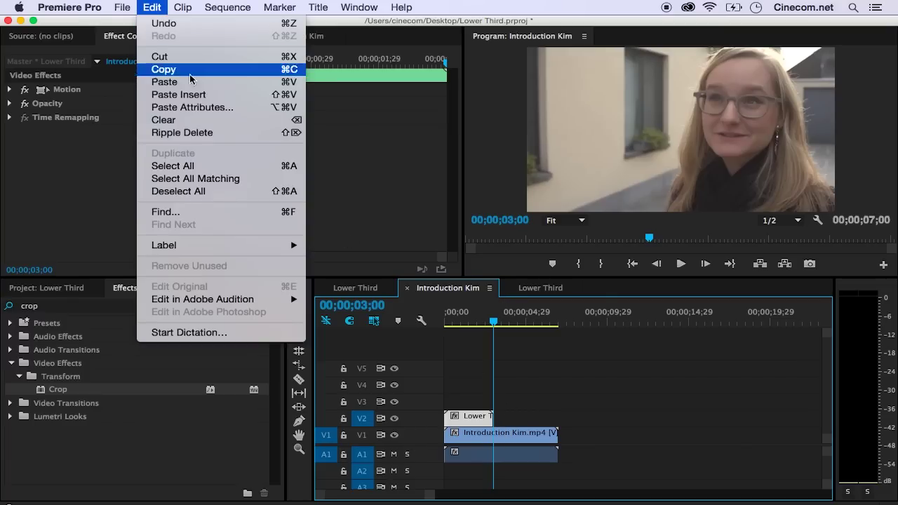
pyautogui.click(164, 83)
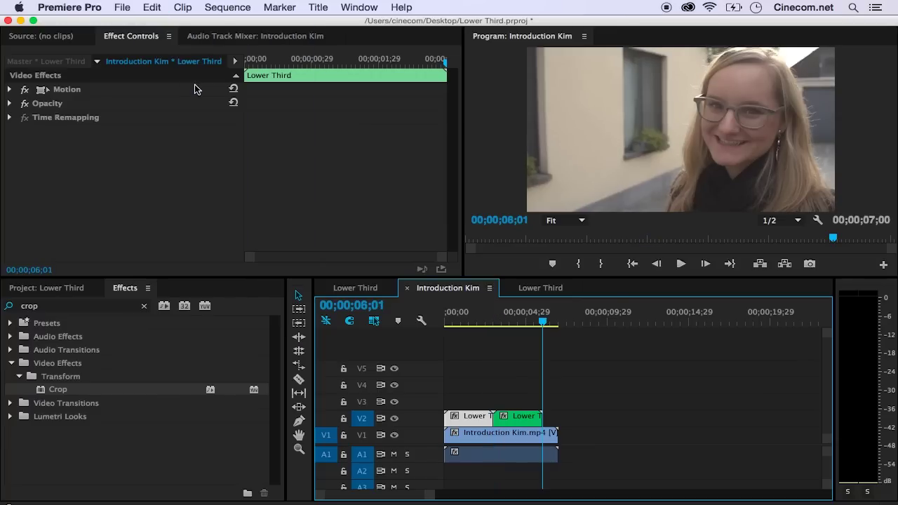
# Play the interview sequence from the start to check the two consecutive Lower Third clips
pyautogui.click(506, 421)
pyautogui.click(479, 421)
pyautogui.click(507, 421)
pyautogui.click(484, 421)
pyautogui.press('Home')
pyautogui.press('space')
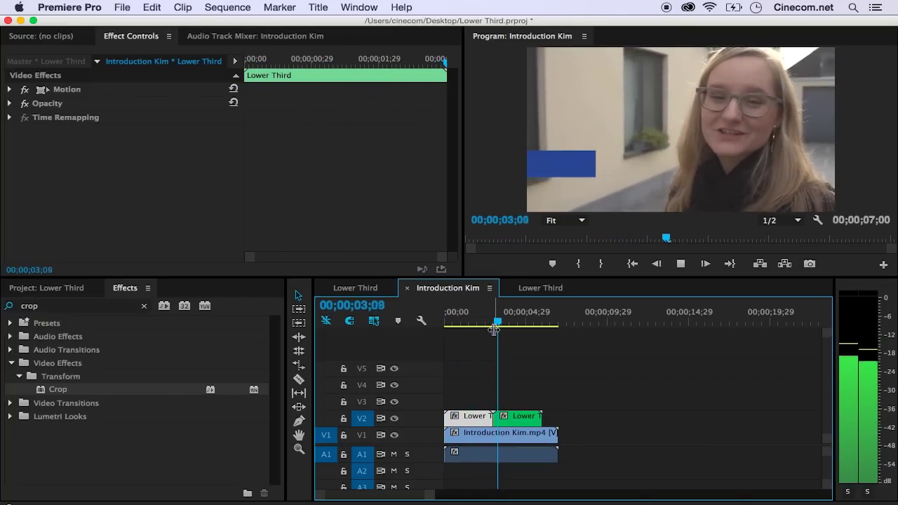
pyautogui.press('space')
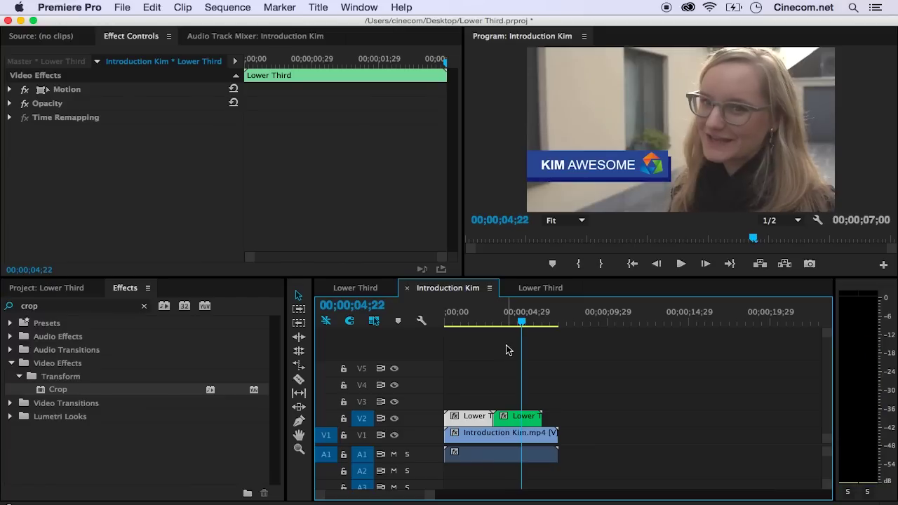
# Turn on Reverse Speed for the second Lower Third clip in its Speed/Duration settings
pyautogui.click(508, 420)
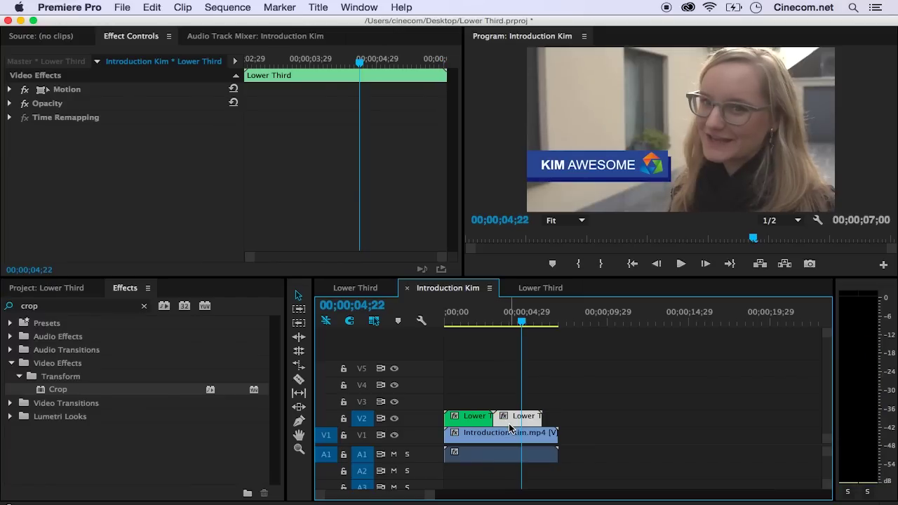
pyautogui.rightClick(512, 427)
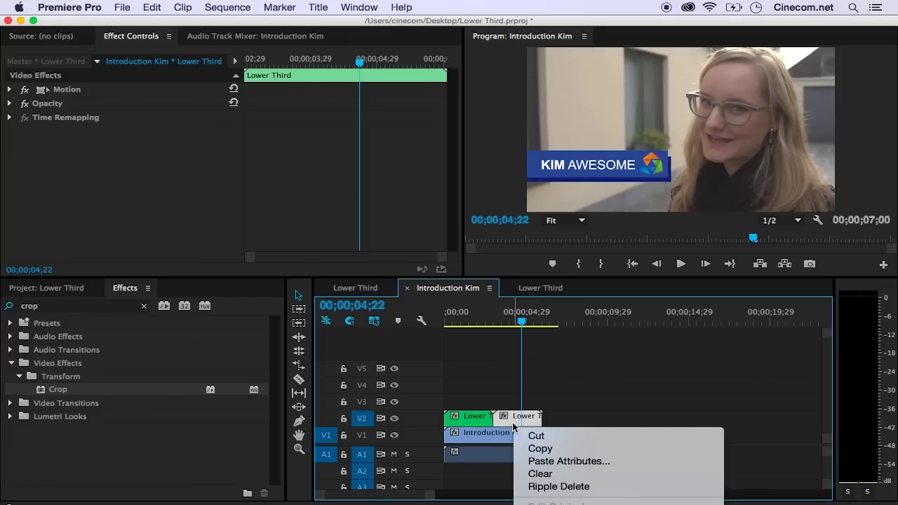
pyautogui.scroll(-2, 579, 449)
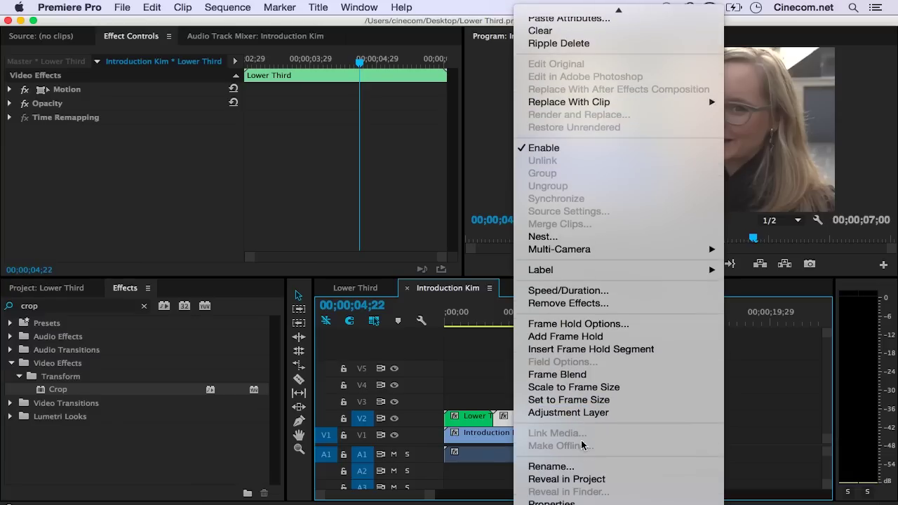
pyautogui.click(602, 296)
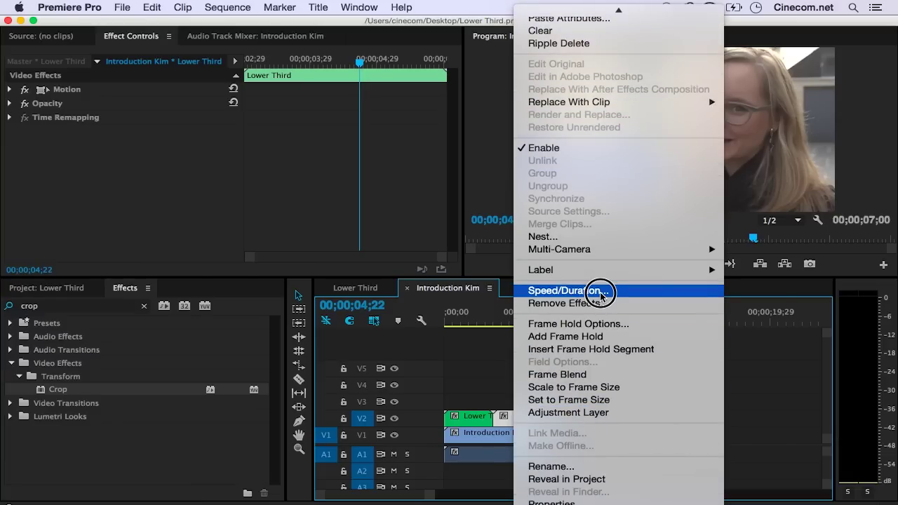
pyautogui.click(390, 281)
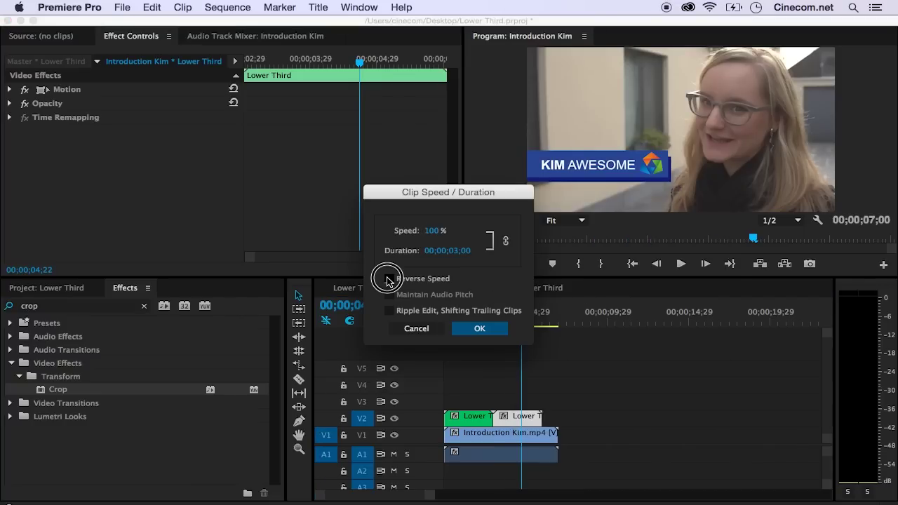
pyautogui.click(475, 330)
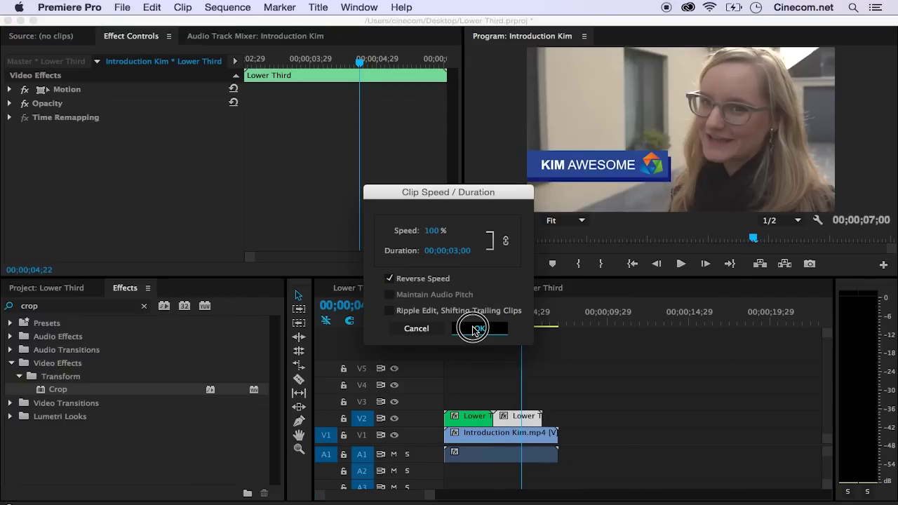
# Play the sequence from the start to review the banner's entrance and reversed exit, and save the project
pyautogui.click(589, 419)
pyautogui.press('Home')
pyautogui.press('space')
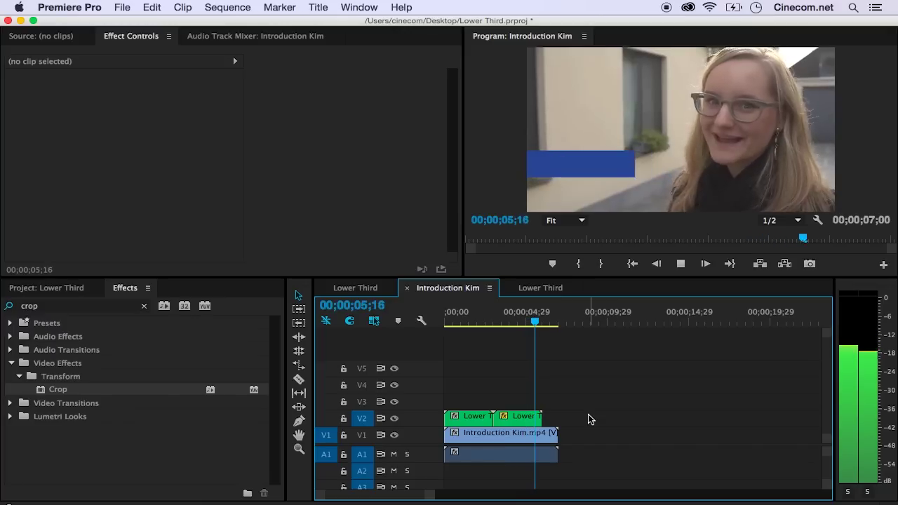
pyautogui.press('space')
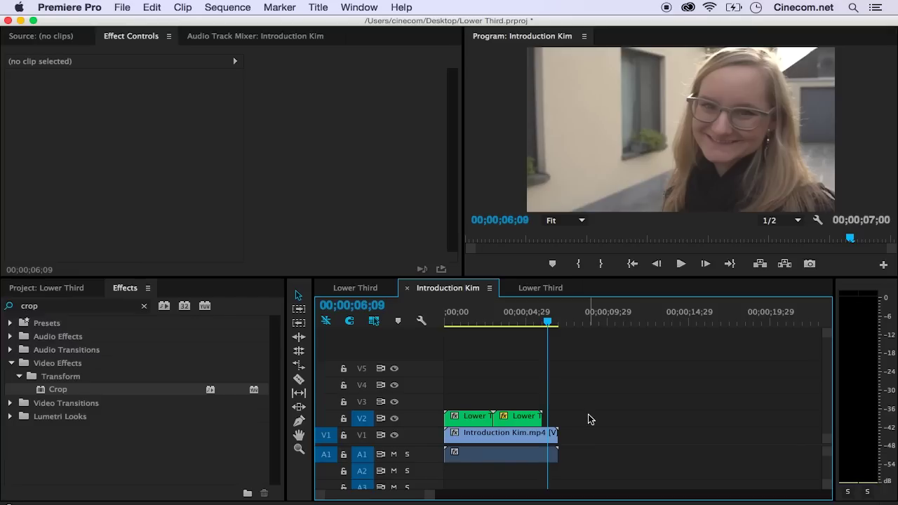
pyautogui.press('cmd+s')
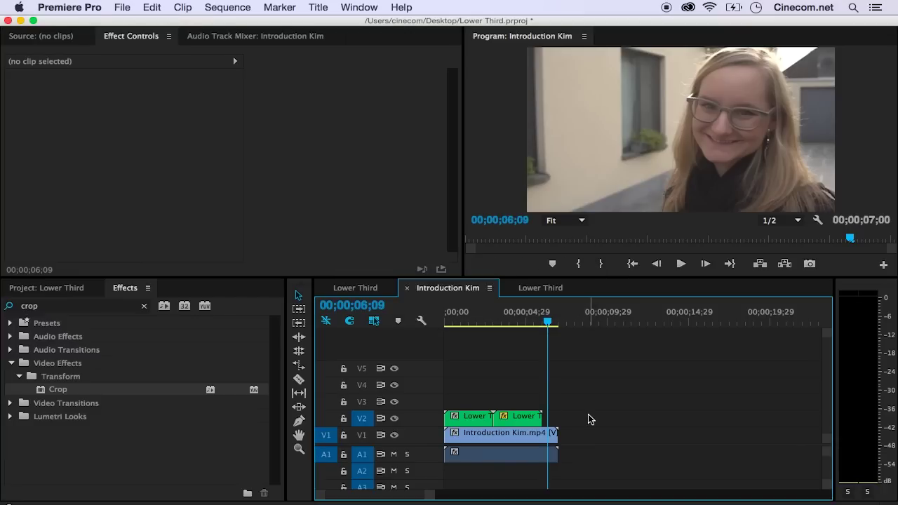